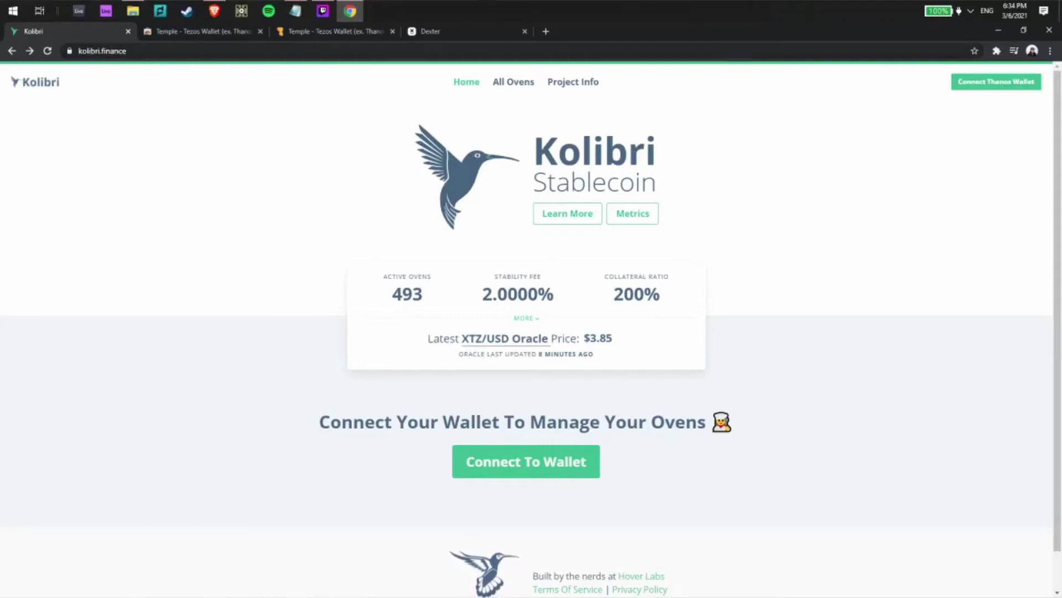
- Connect Account 1 of the Temple wallet on Tezos Mainnet to the Kolibri site
click(990, 87)
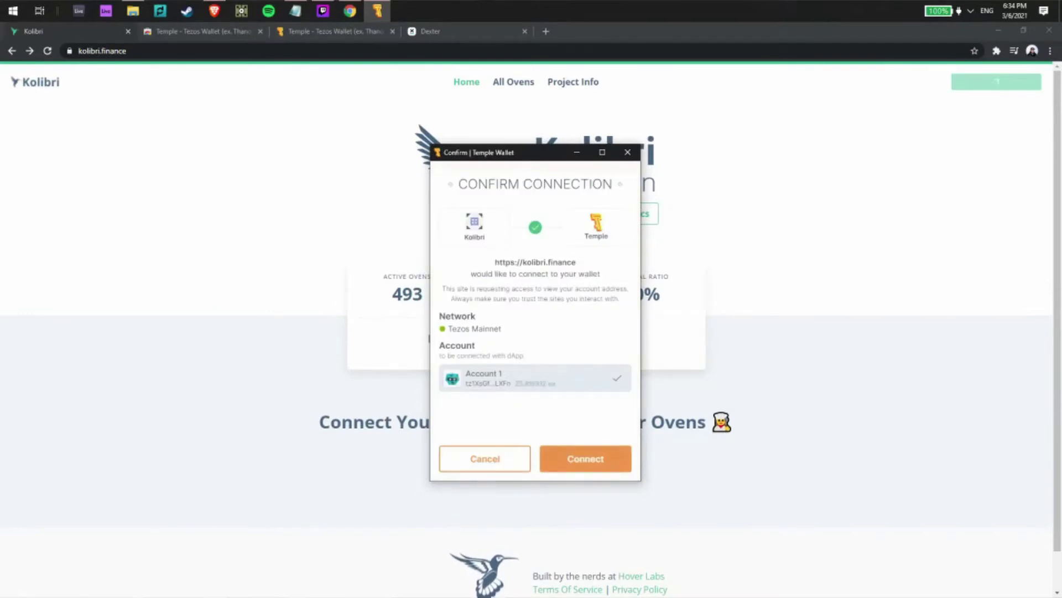
drag(540, 155, 827, 150)
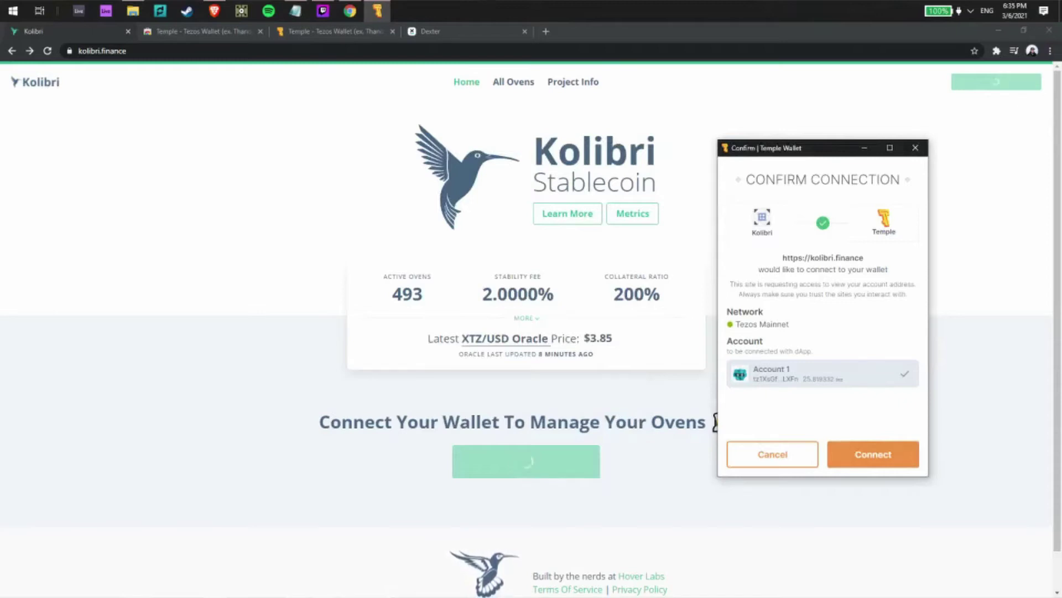
click(889, 462)
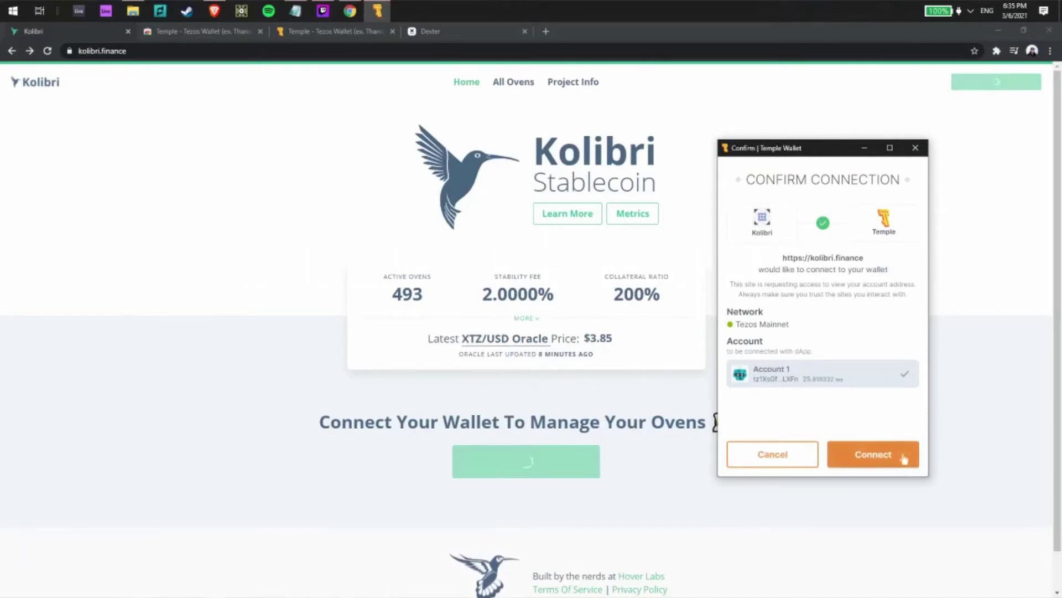
click(904, 459)
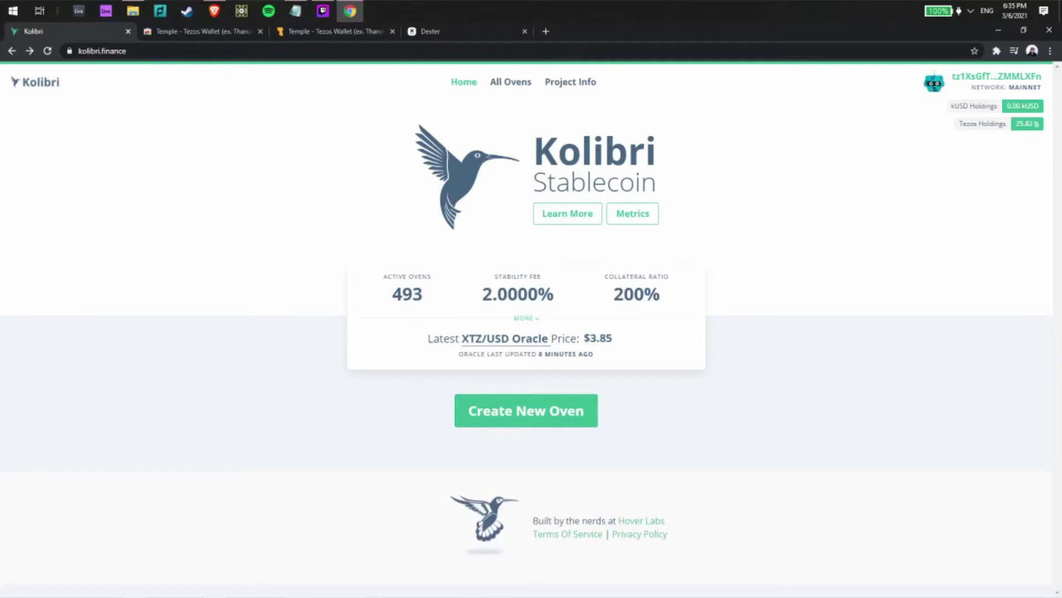
- Examine the active ovens, stability fee and collateral ratio figures on the Kolibri home page
drag(423, 294, 391, 294)
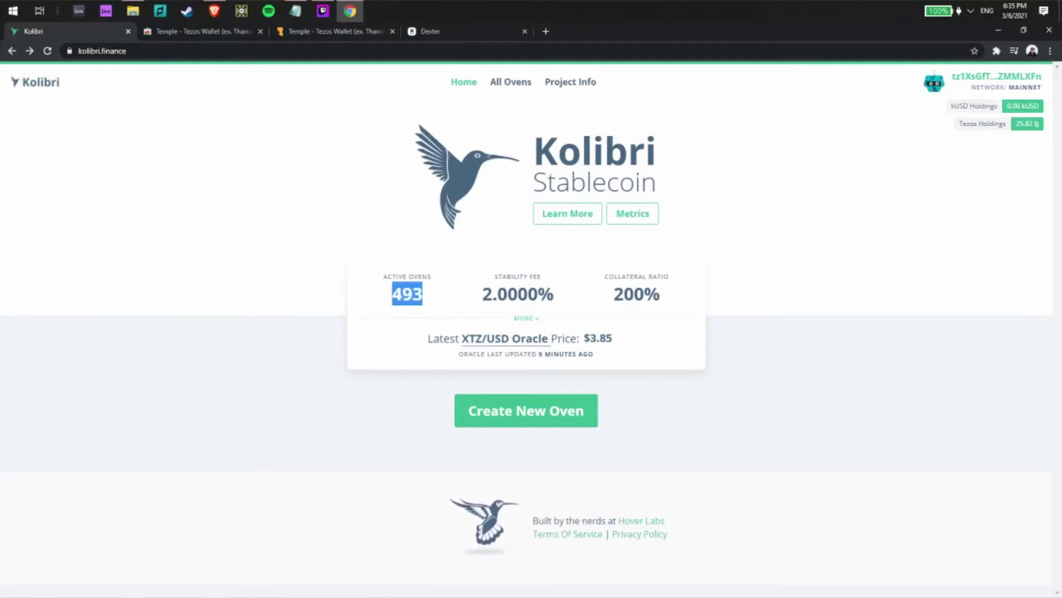
mouse_move(481, 294)
mouse_down()
mouse_move(555, 294)
mouse_move(488, 284)
mouse_up()
click(553, 294)
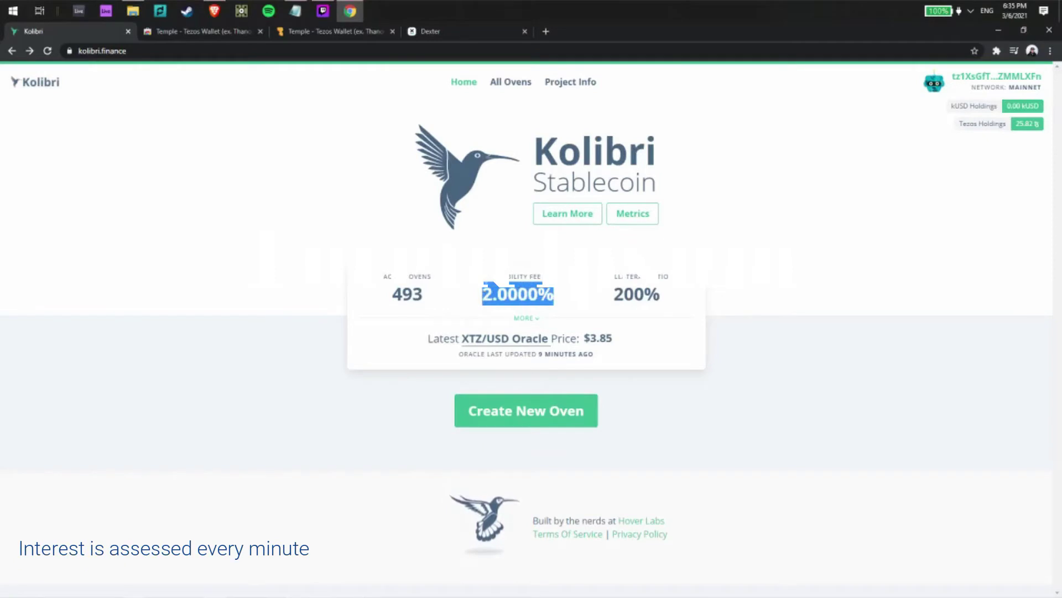
click(489, 286)
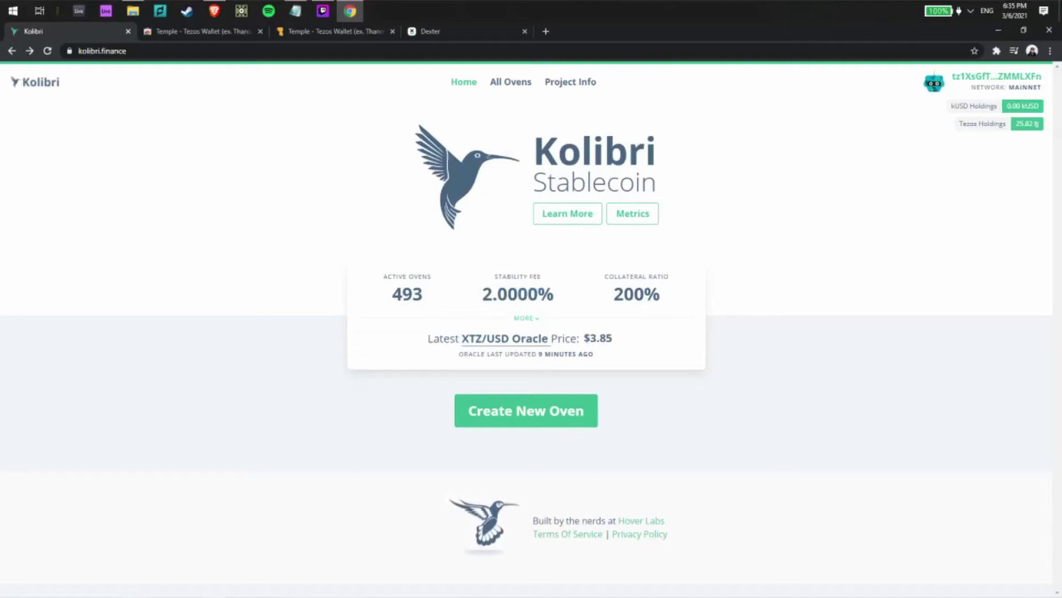
drag(604, 276, 660, 293)
click(636, 293)
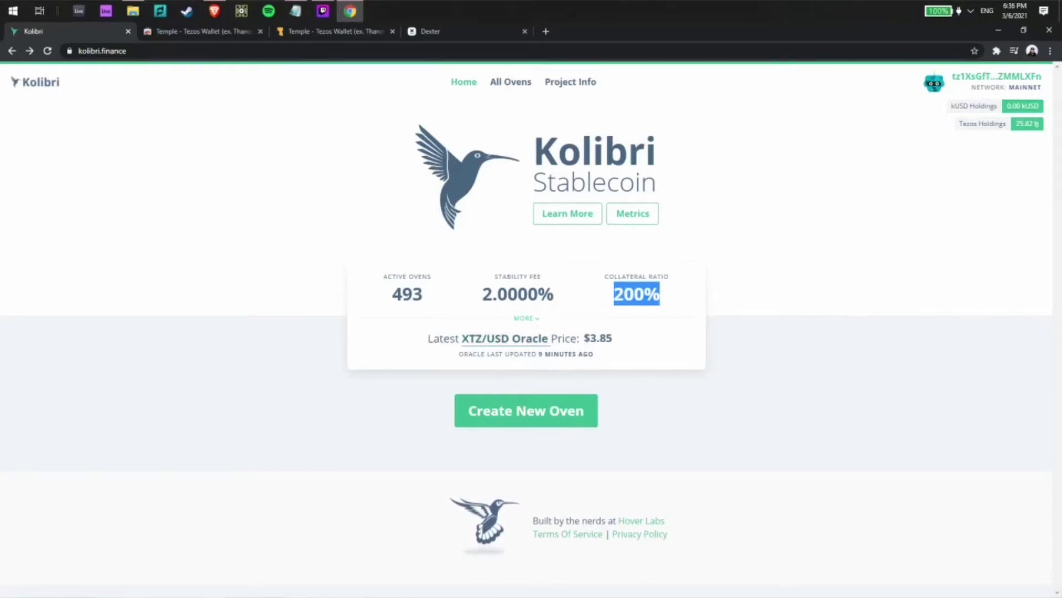
- Start creating a new oven, and open mytezosbaker.com in a new browser tab
click(558, 416)
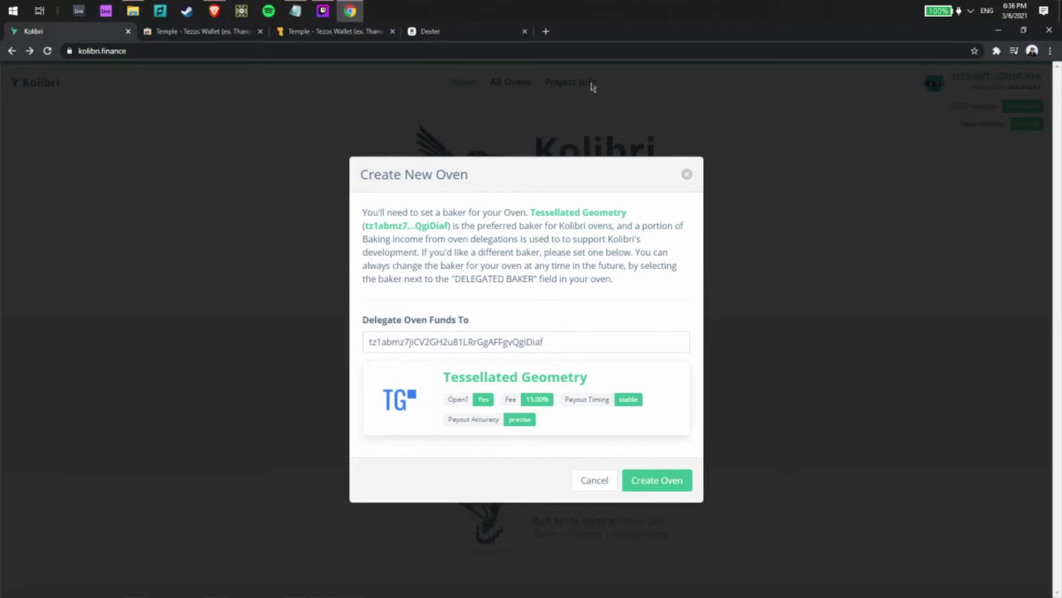
click(546, 31)
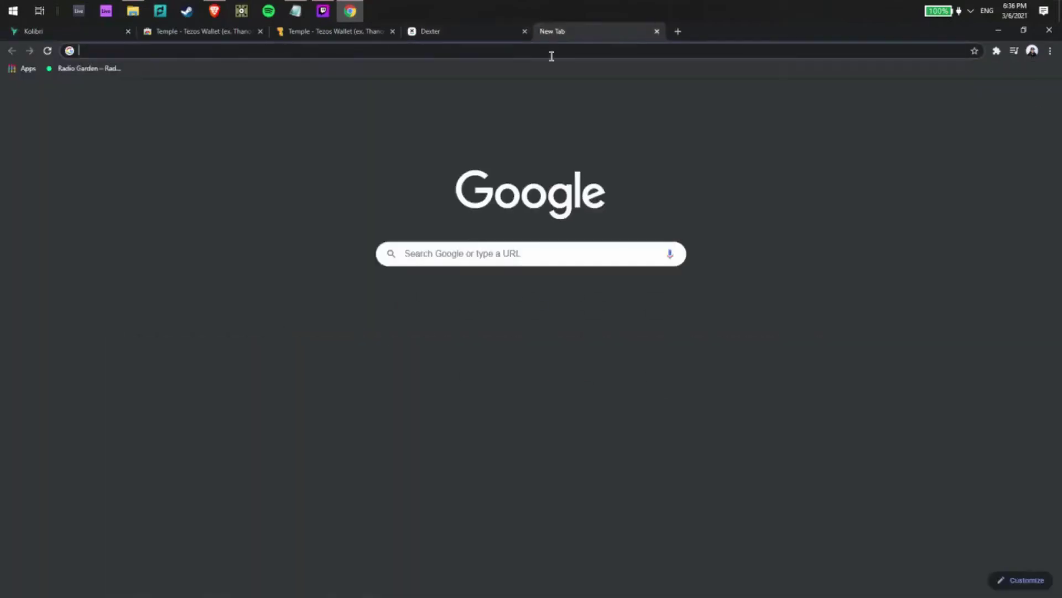
text(mytre)
key(BackSpace)
key(BackSpace)
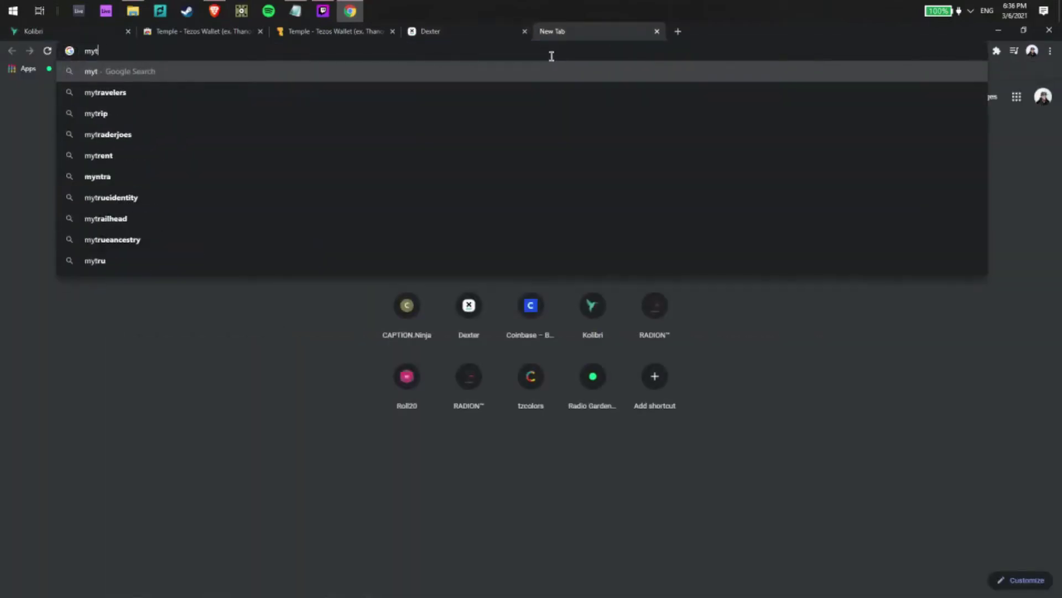
text(ezosbaker.)
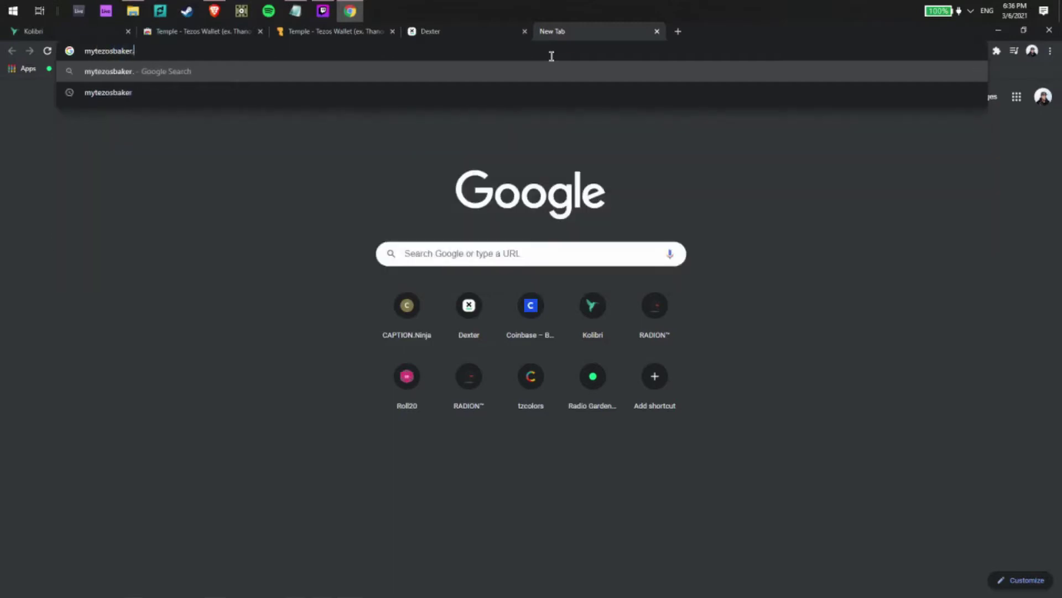
key(ctrl+Return)
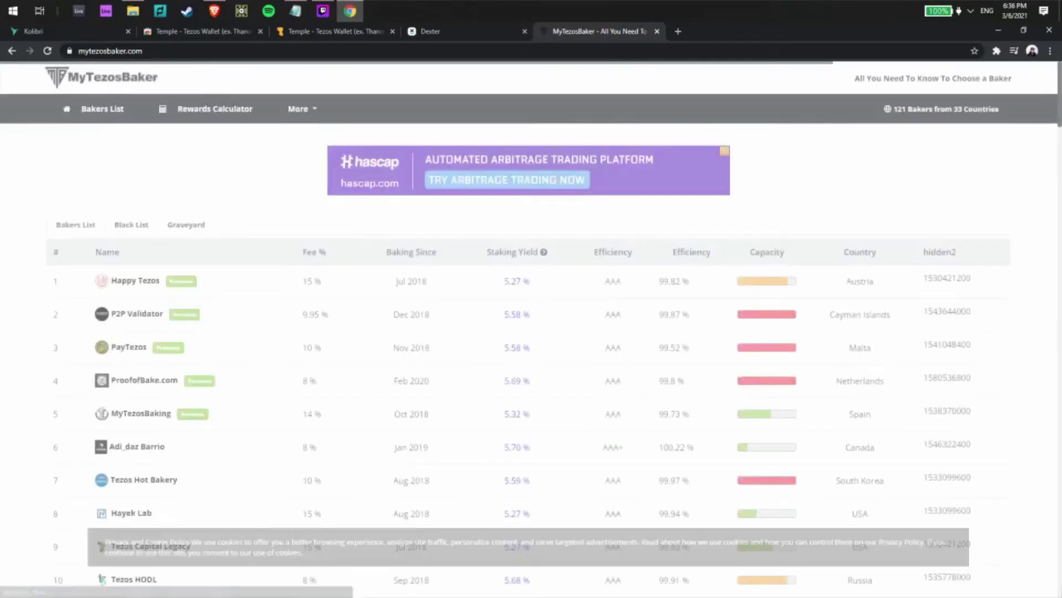
- Review the bakers list, comparing the bakers' fees, staking yields and capacities
scroll(529, 116, down, 1)
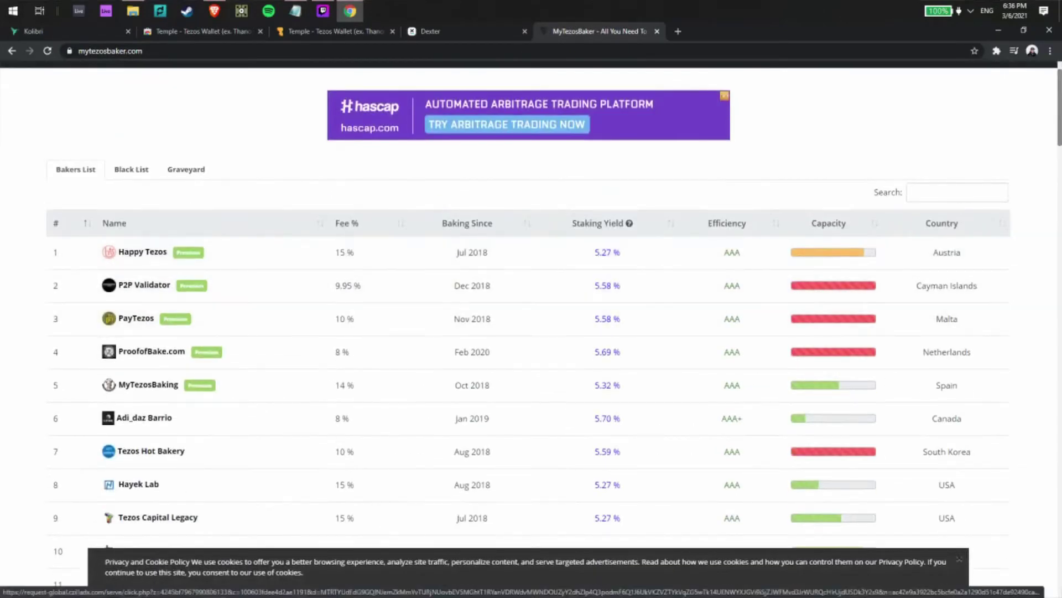
scroll(537, 242, down, 4)
scroll(536, 230, up, 5)
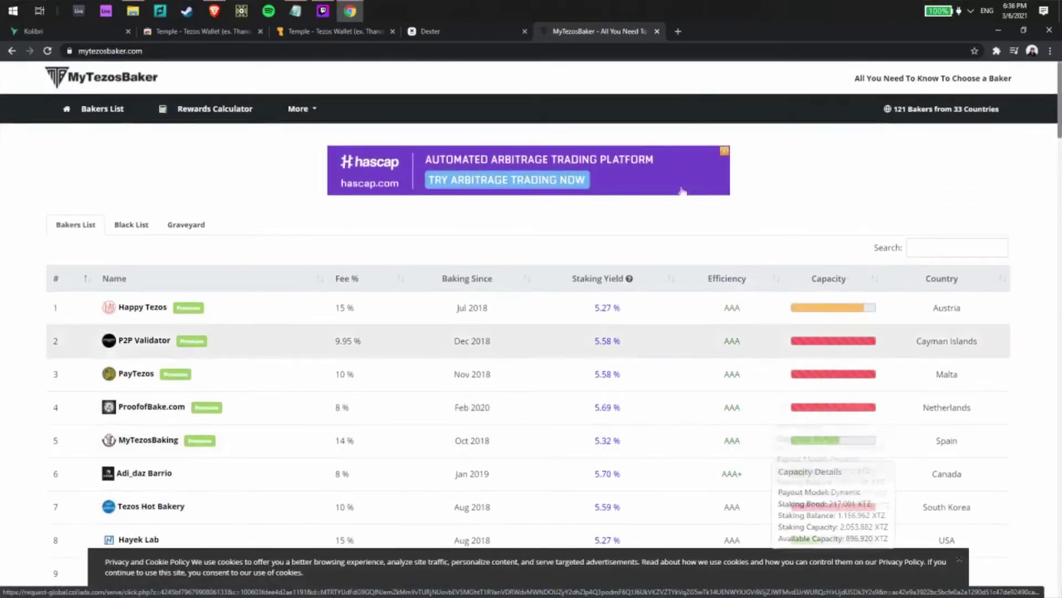
click(464, 35)
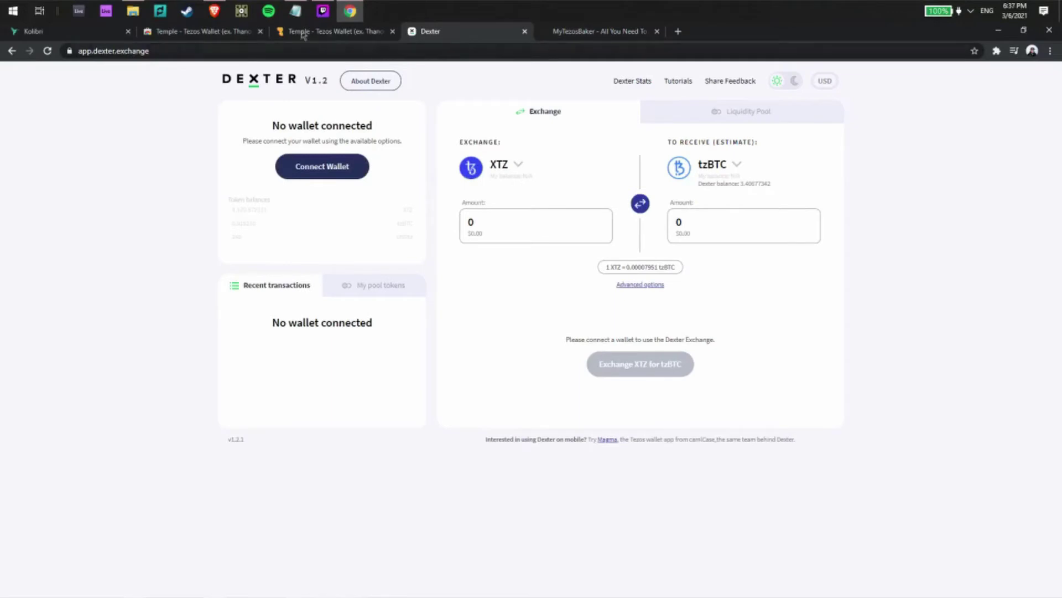
- Return to Kolibri, create the oven with Tessellated Geometry as its baker, and approve the operation in the Temple wallet
click(58, 31)
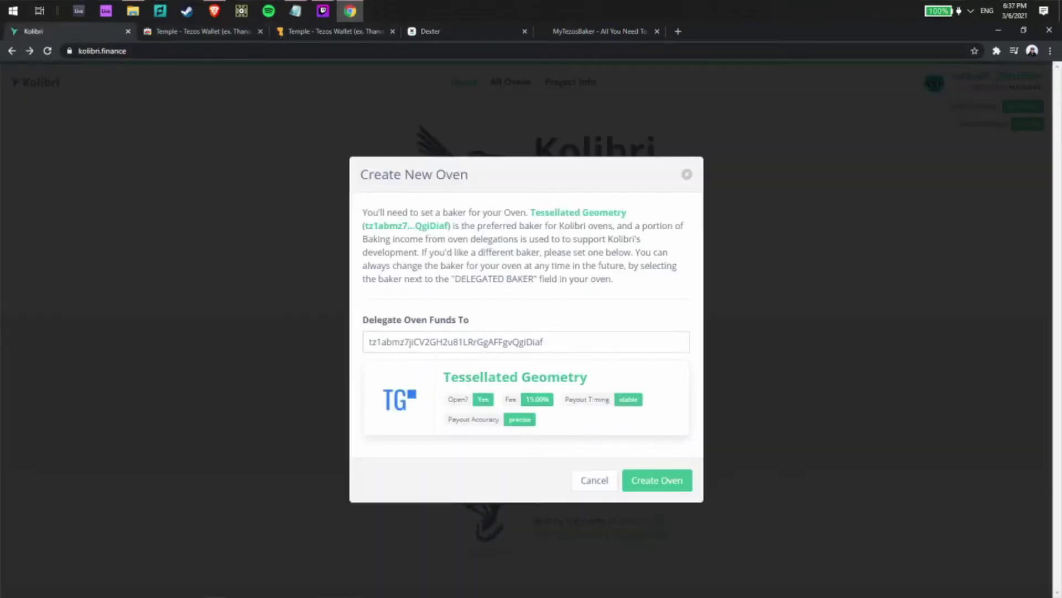
click(661, 486)
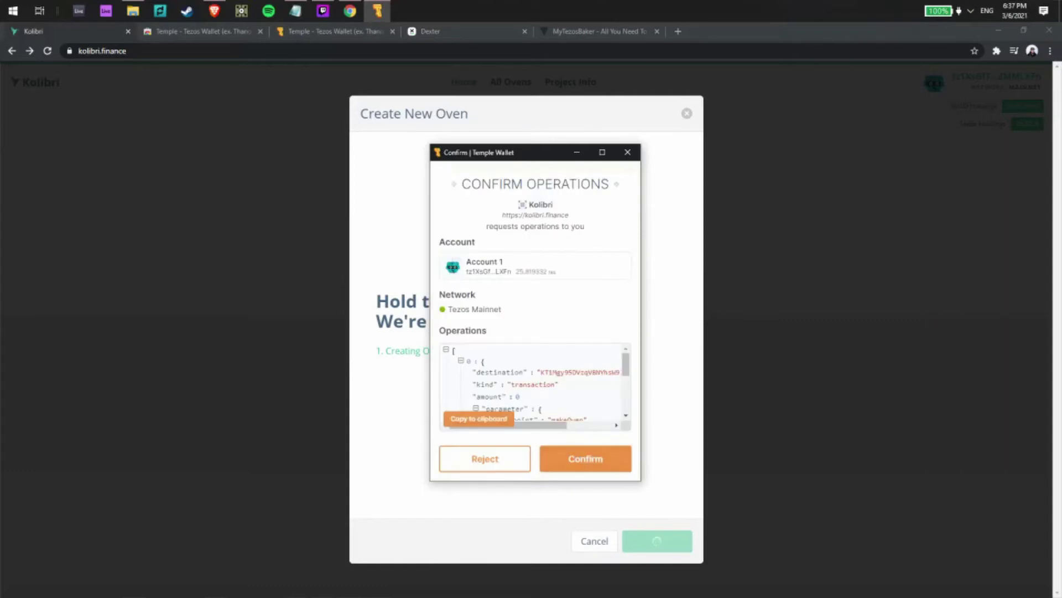
scroll(534, 382, down, 1)
scroll(534, 382, down, 1)
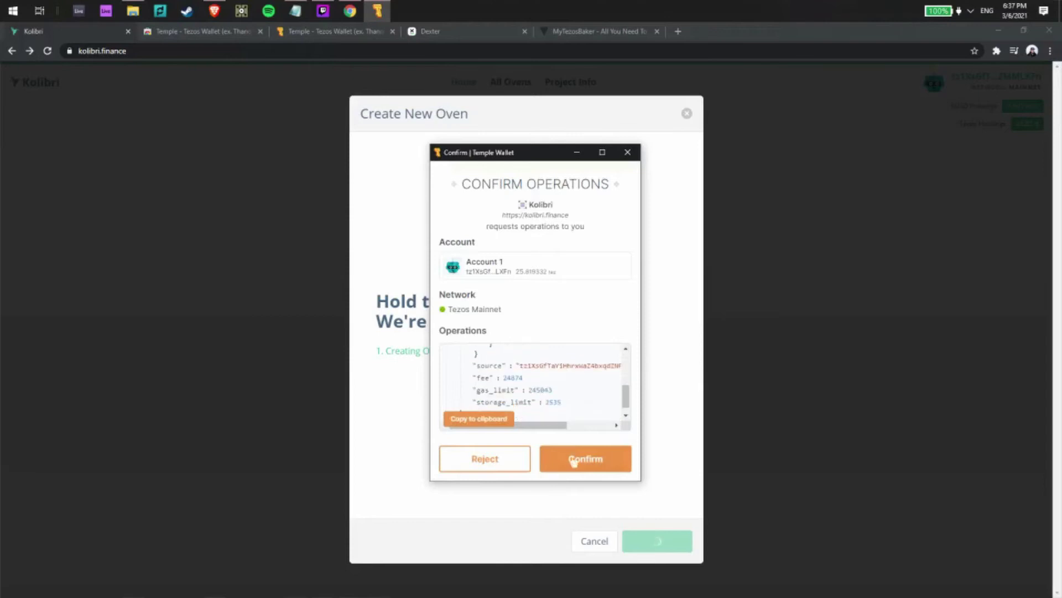
click(578, 458)
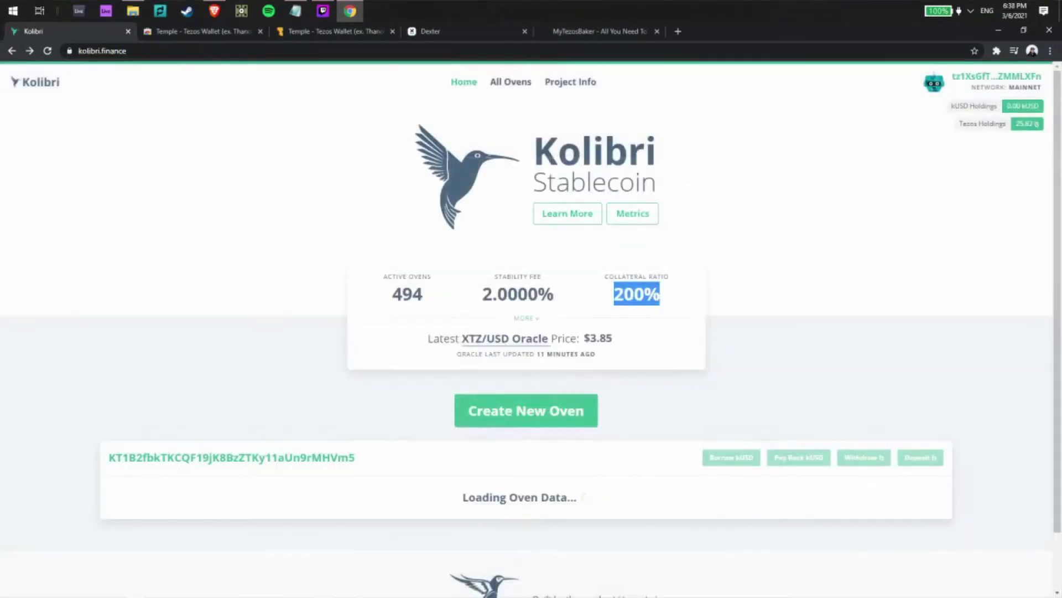
- Submit a deposit of 25 tez into the newly created oven
scroll(531, 332, down, 1)
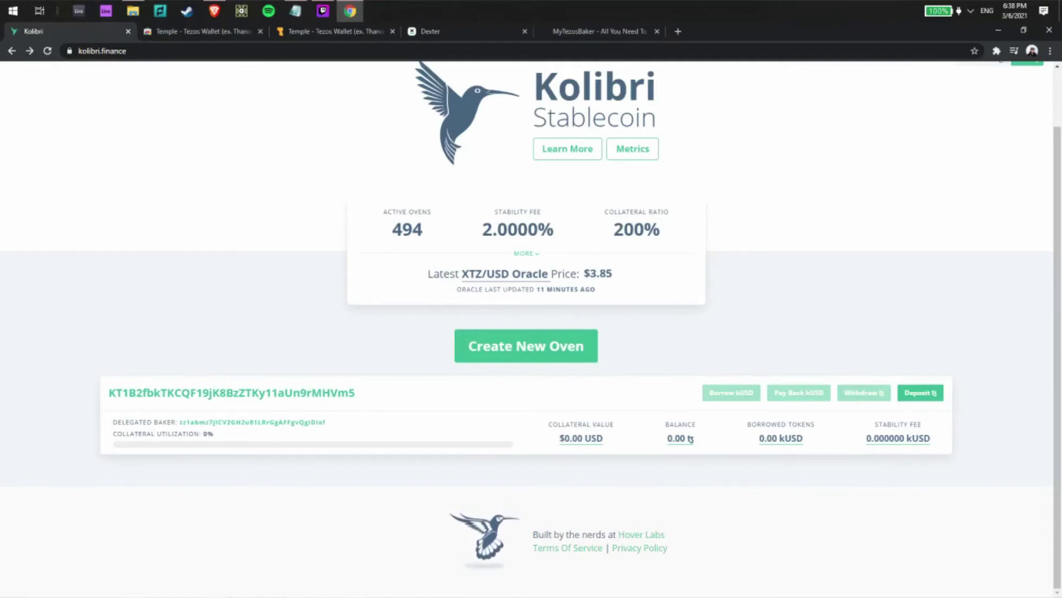
click(920, 393)
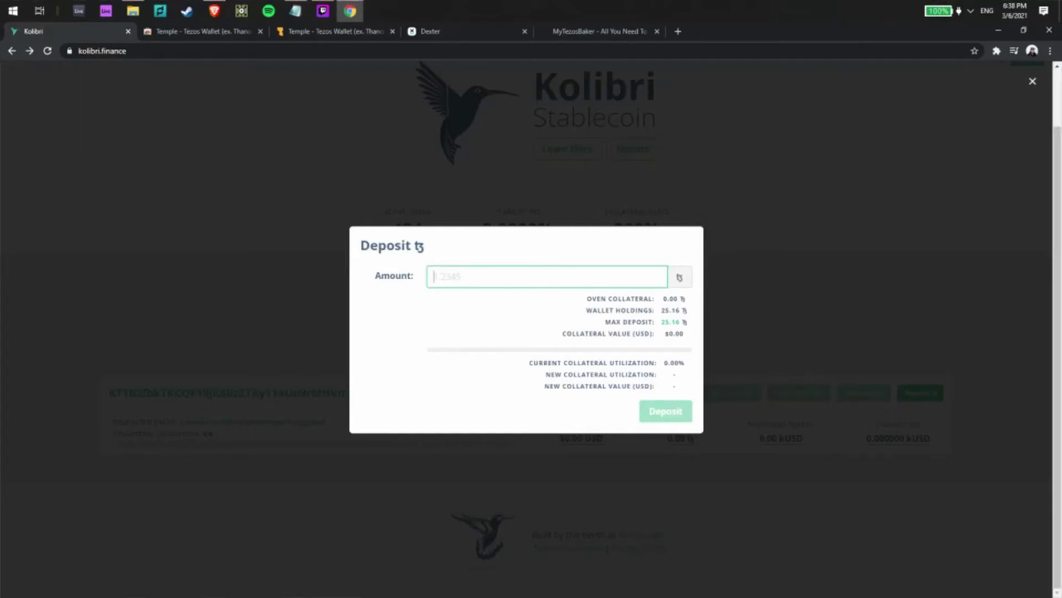
text(25.16)
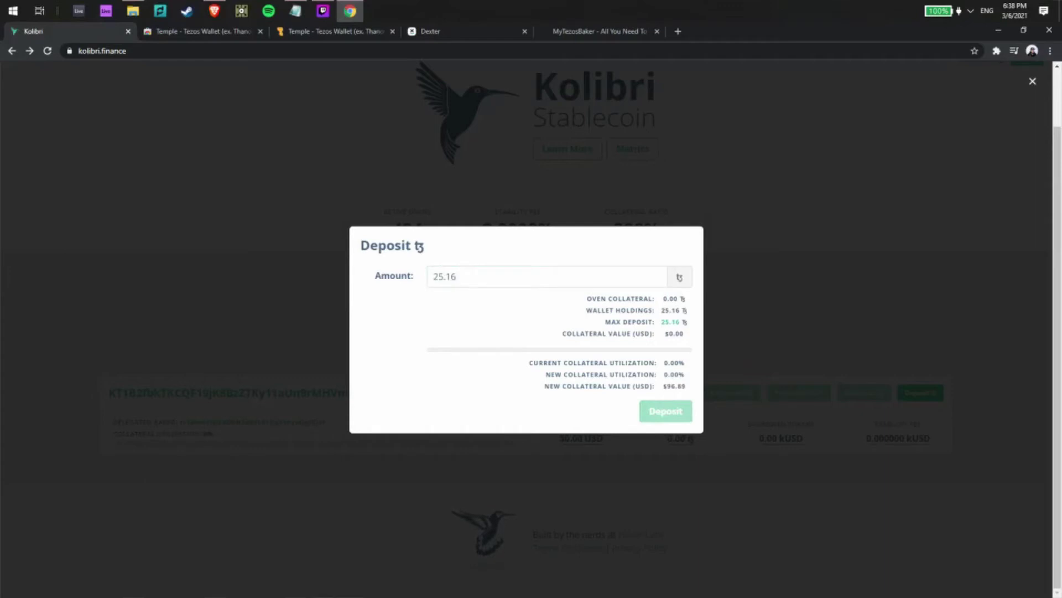
key(BackSpace)
key(BackSpace)
key(BackSpace)
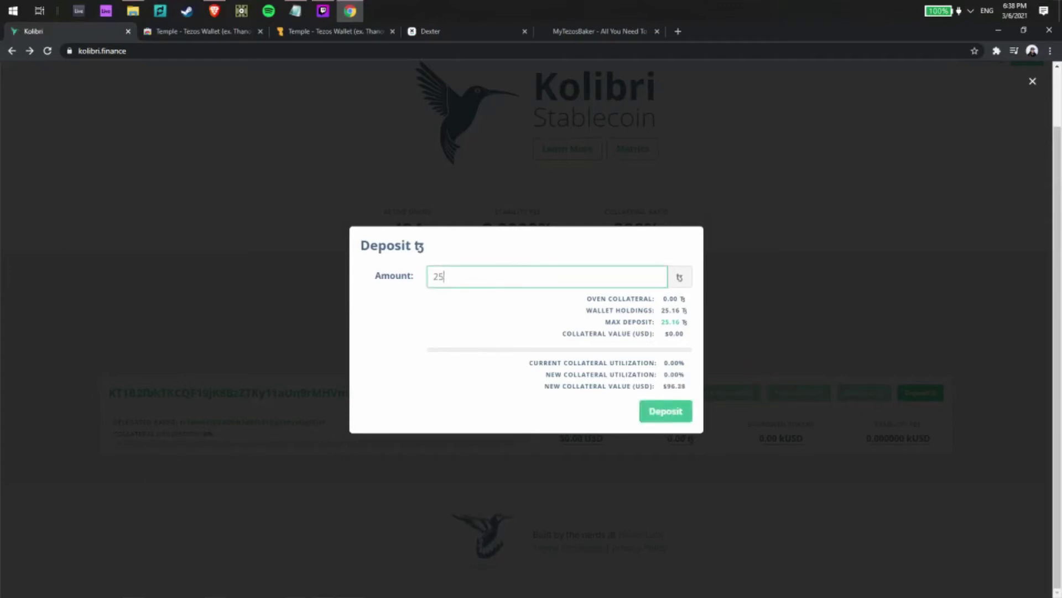
key(Return)
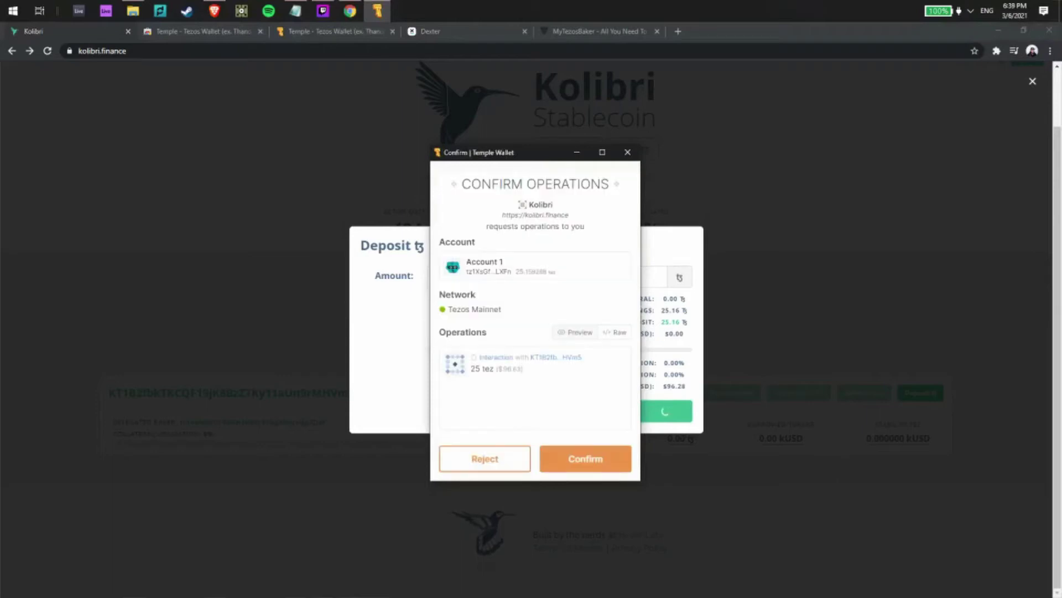
- Move the Temple wallet request clear of the deposit form and confirm the 25 tez operation
click(533, 150)
drag(533, 150, 838, 149)
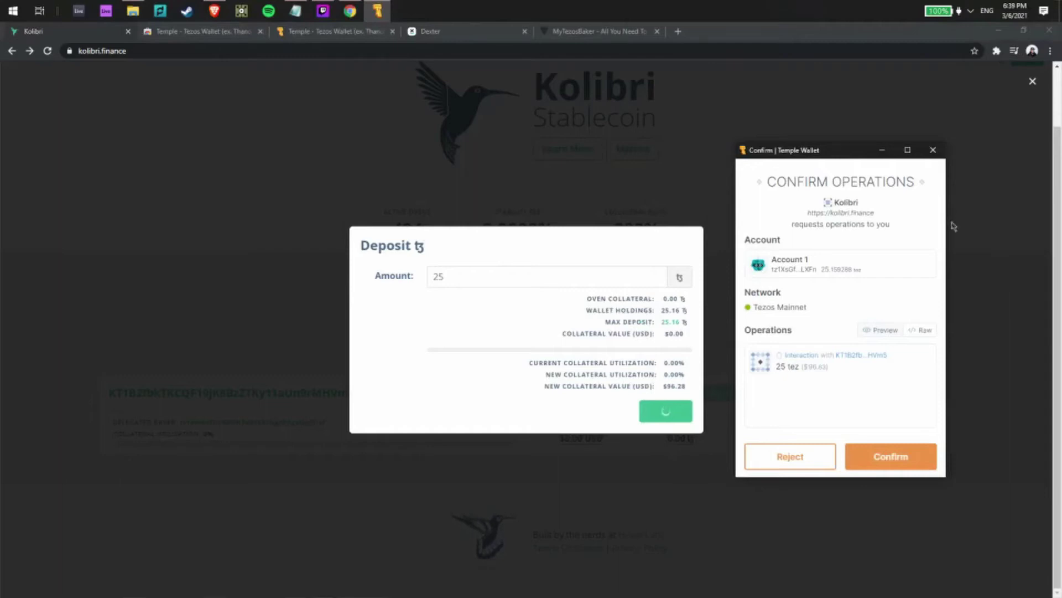
click(907, 463)
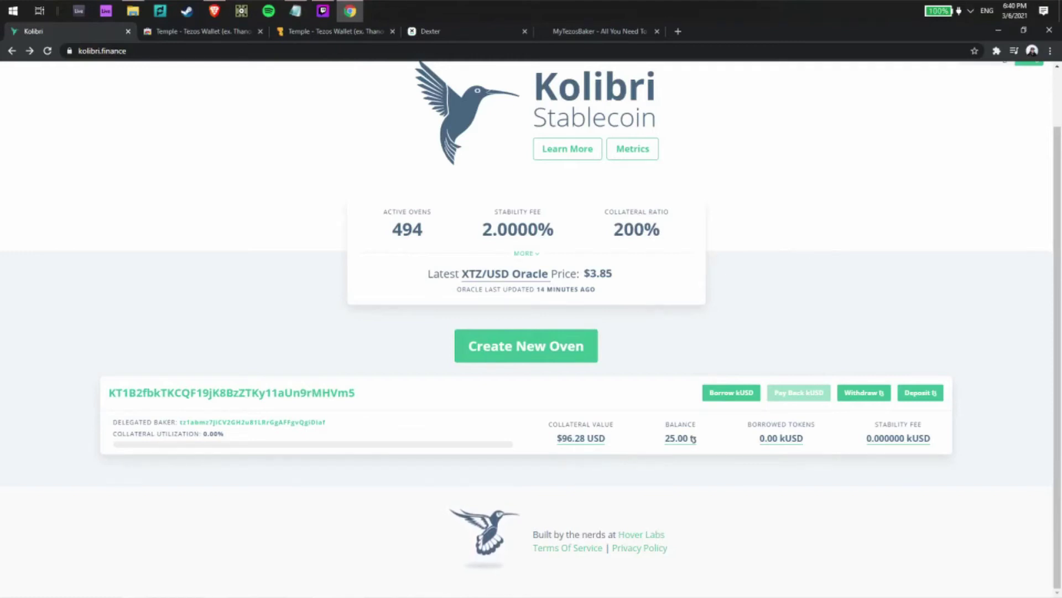
- Open the oven's kUSD borrowing form, fill in the maximum safe amount (80%), and check the liquidation price
drag(556, 438, 606, 438)
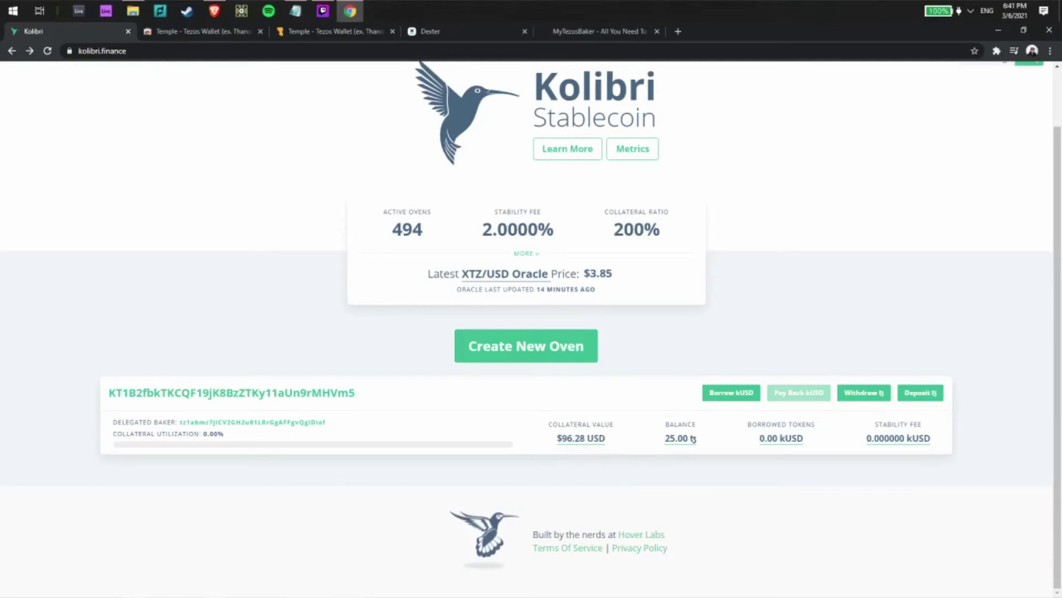
click(731, 396)
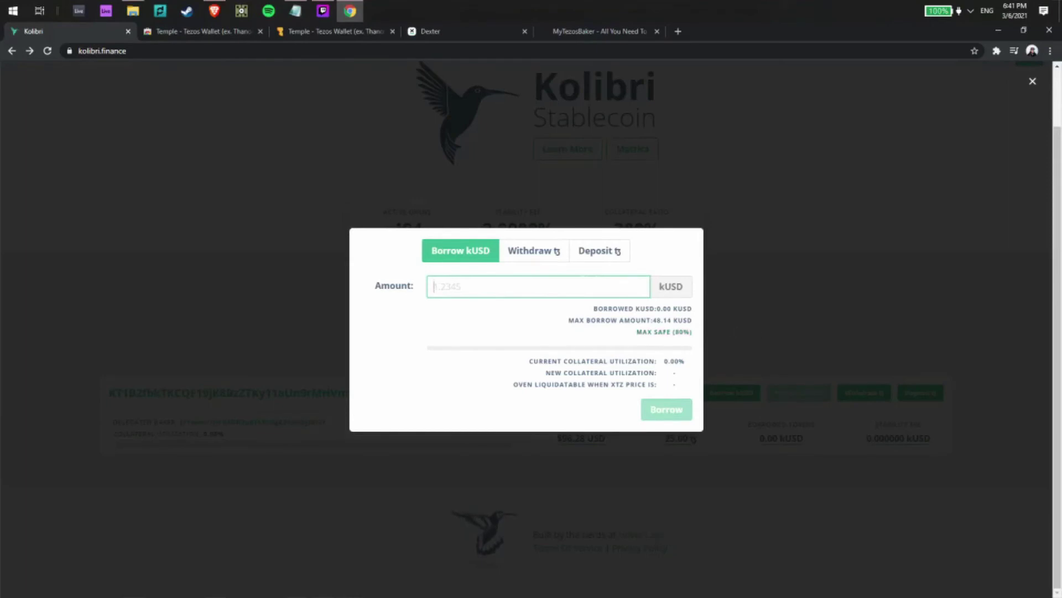
click(664, 331)
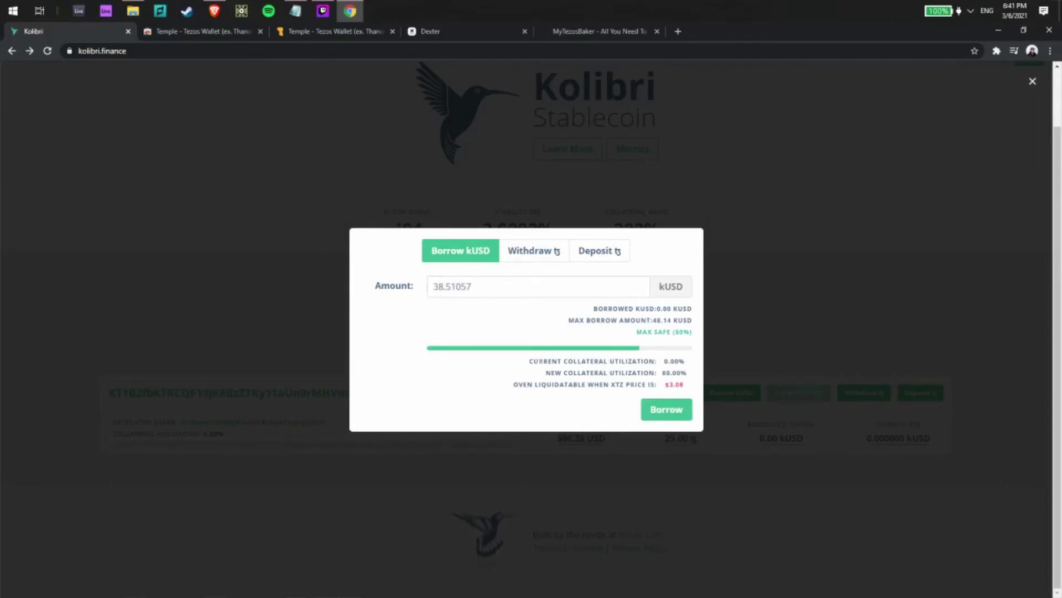
drag(513, 384, 657, 384)
click(652, 385)
- Change the borrow amount to 35 kUSD, check the new collateral utilization, and submit the borrow request
drag(471, 287, 438, 286)
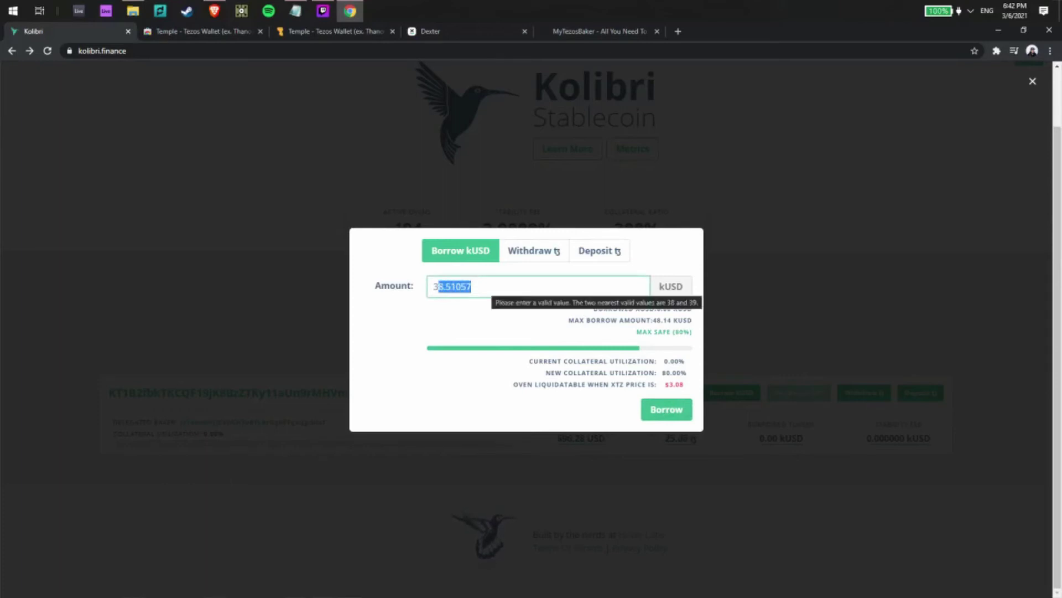
key(BackSpace)
text(5)
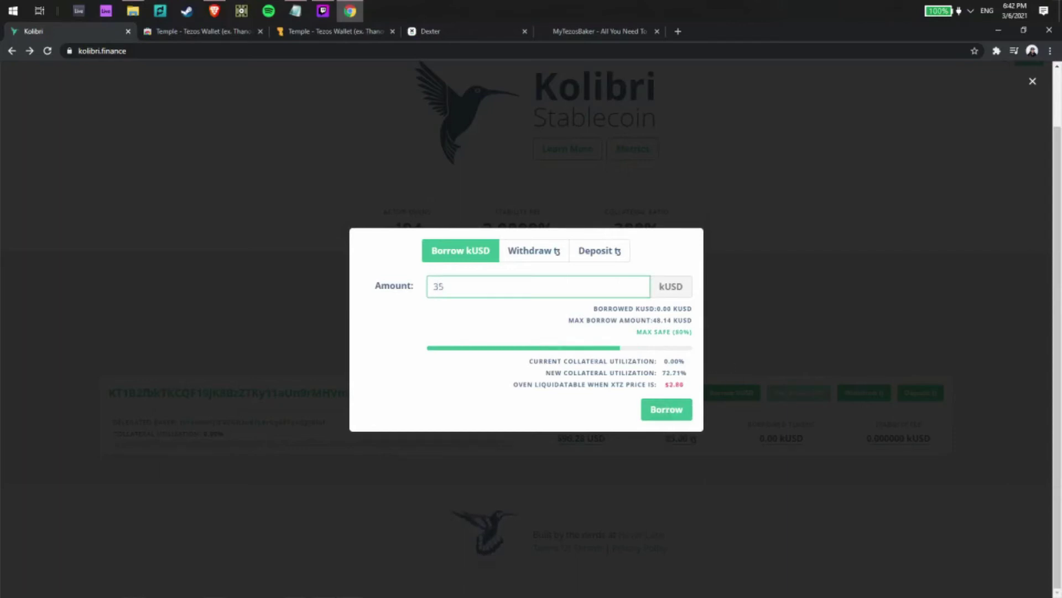
drag(545, 373, 687, 372)
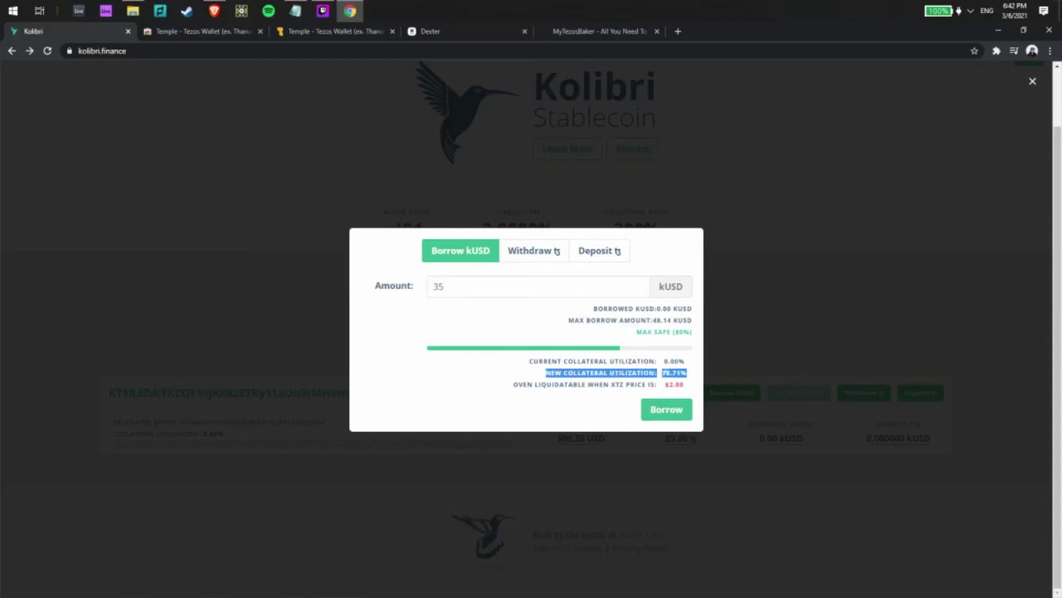
click(686, 372)
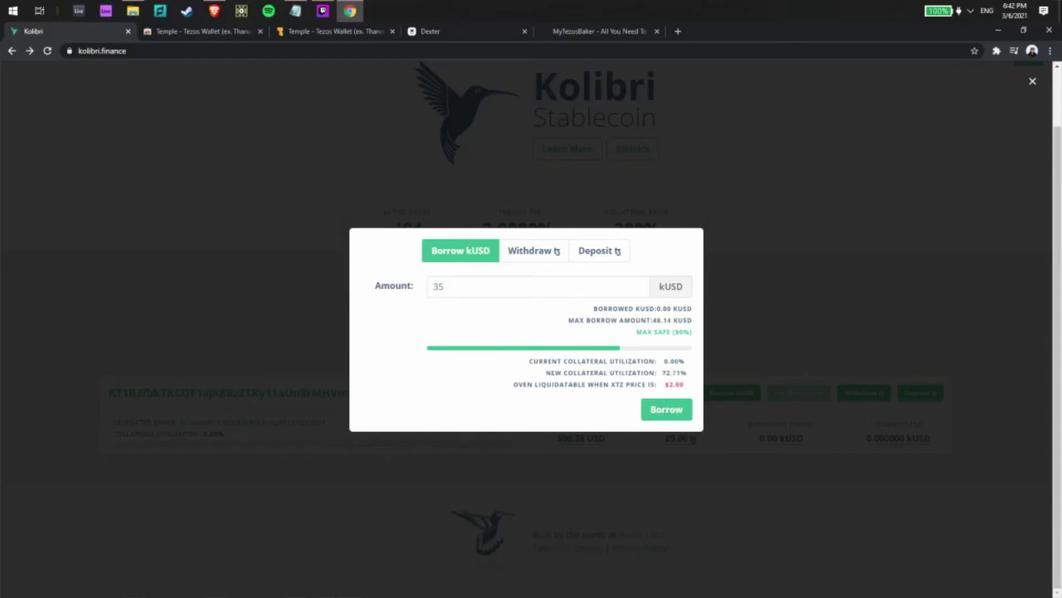
click(672, 412)
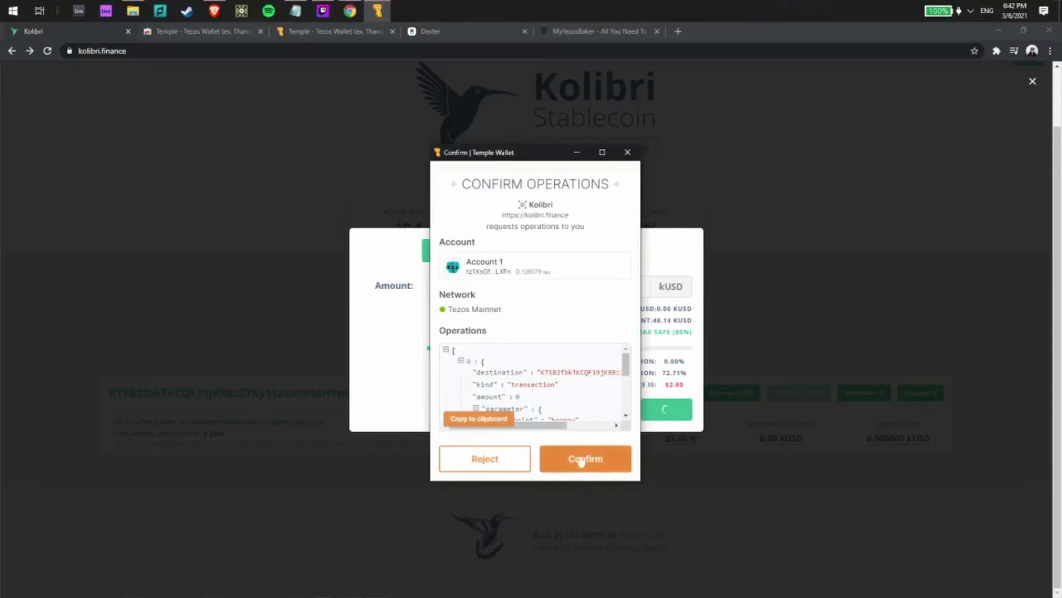
- Confirm the 35 kUSD borrow operation in the Temple wallet and check the oven's collateral value, balance and borrowed tokens
click(581, 459)
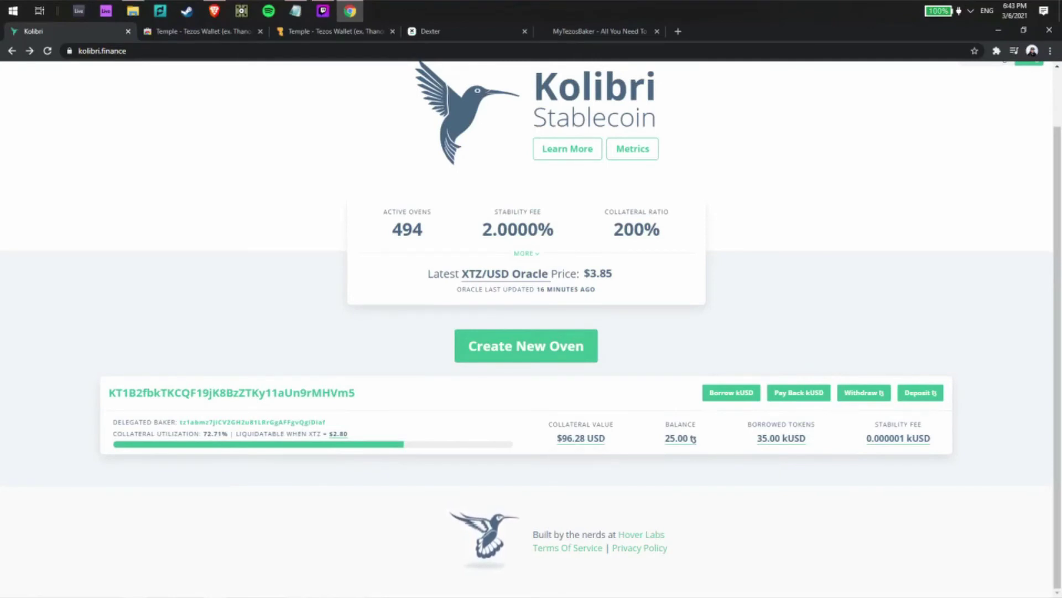
mouse_move(581, 437)
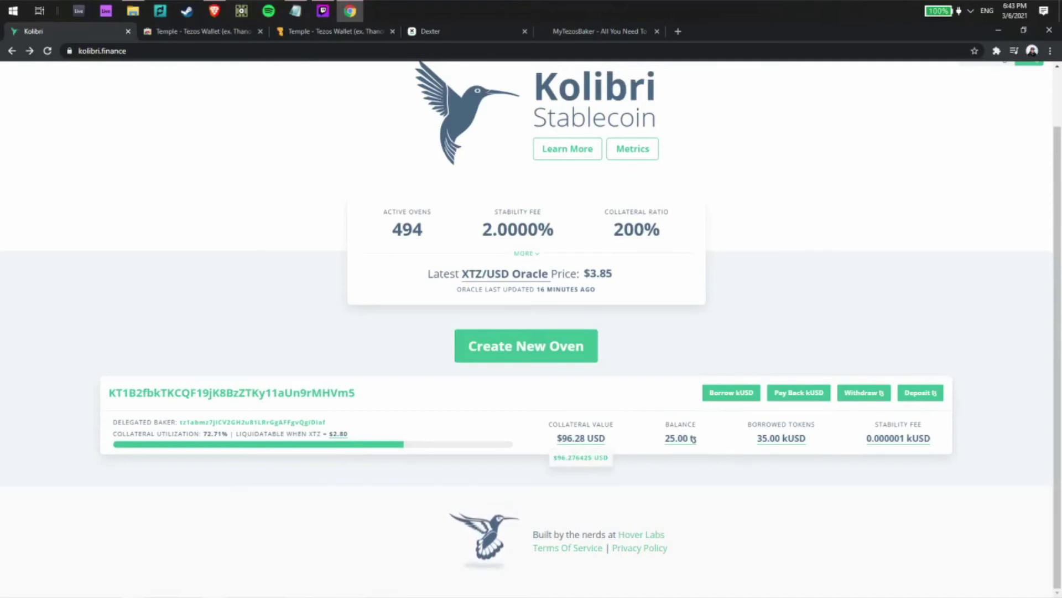
mouse_move(681, 438)
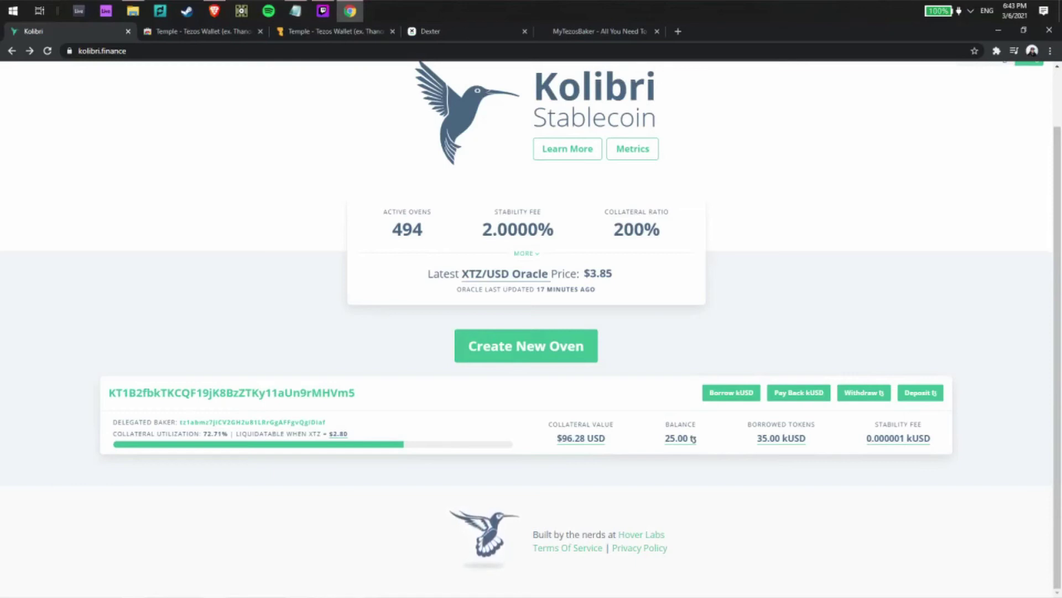
mouse_move(764, 438)
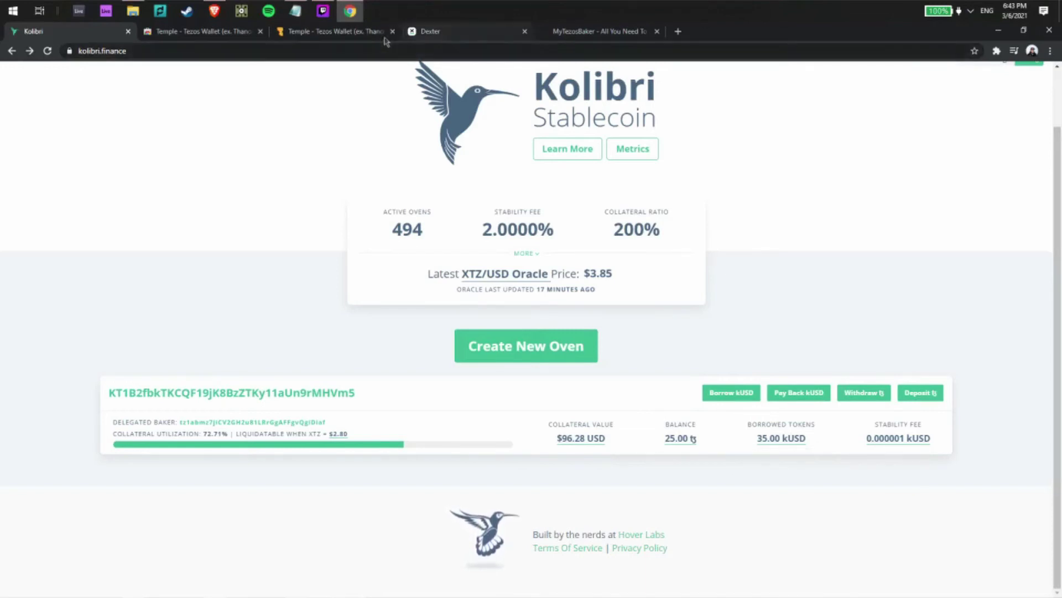
- Switch to the Dexter exchange and connect it to Account 1 of the Temple wallet
click(437, 33)
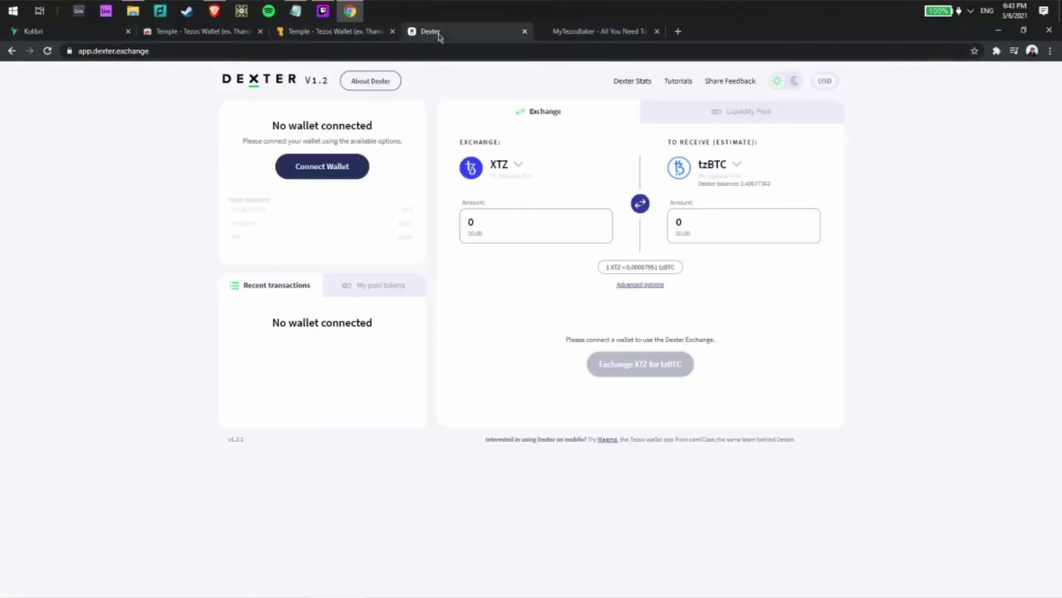
click(393, 55)
key(ctrl+a)
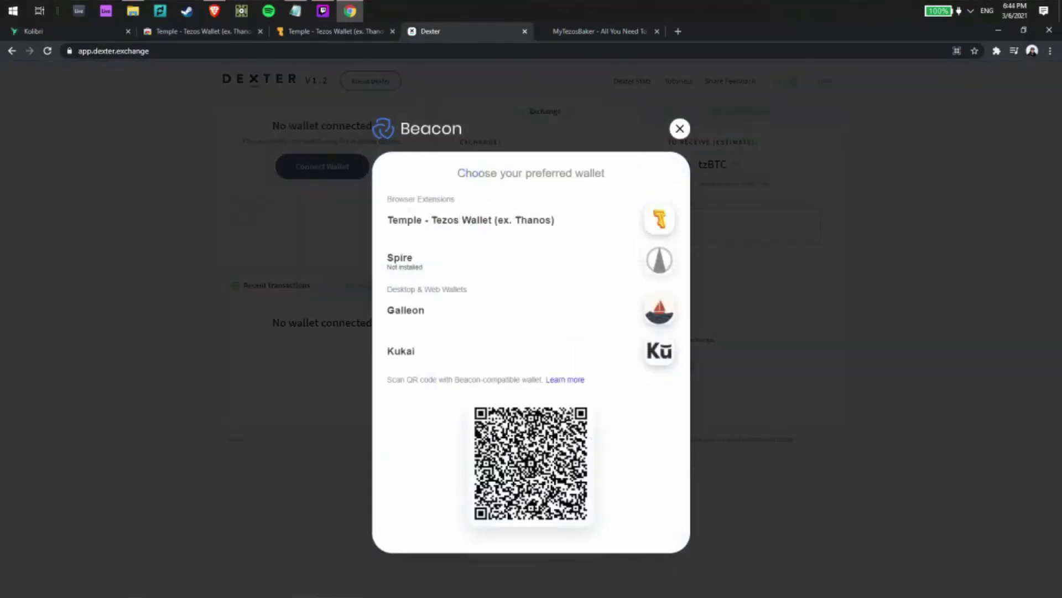
click(471, 220)
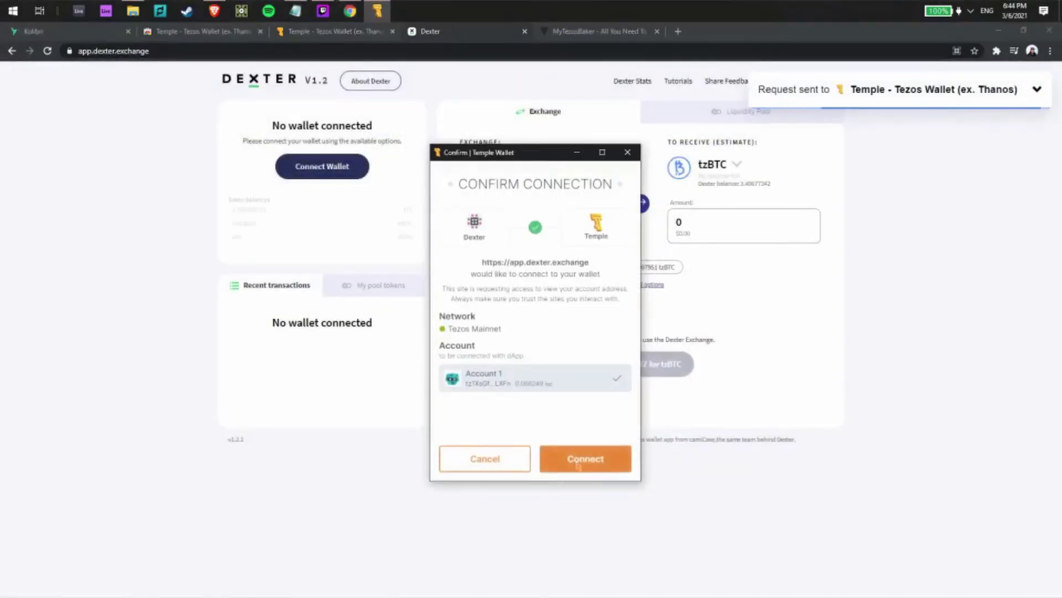
click(585, 459)
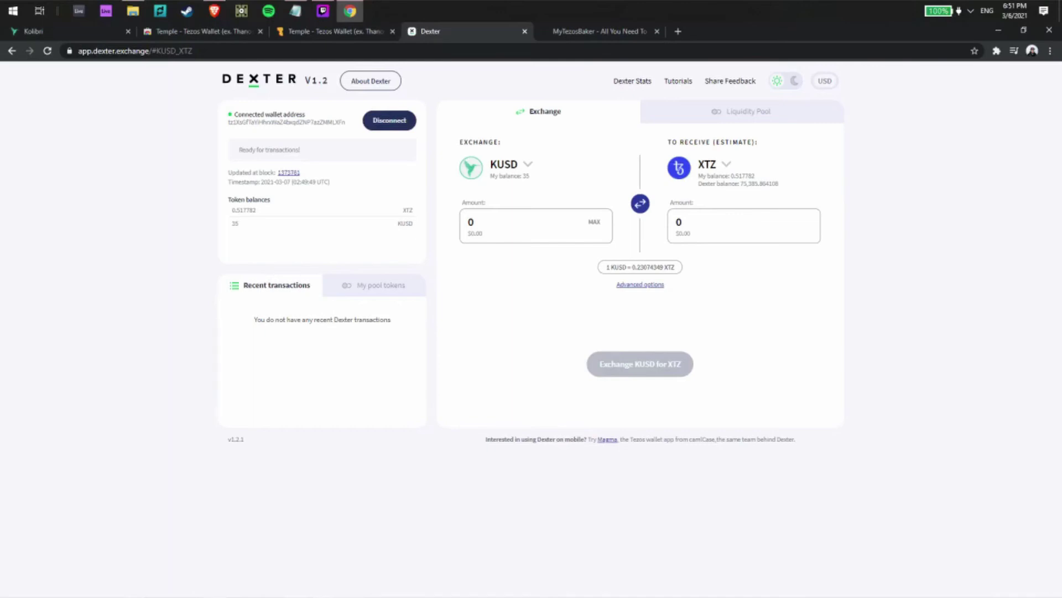
- Switch Dexter to its dark theme and check the connected wallet's XTZ and KUSD balances
click(795, 81)
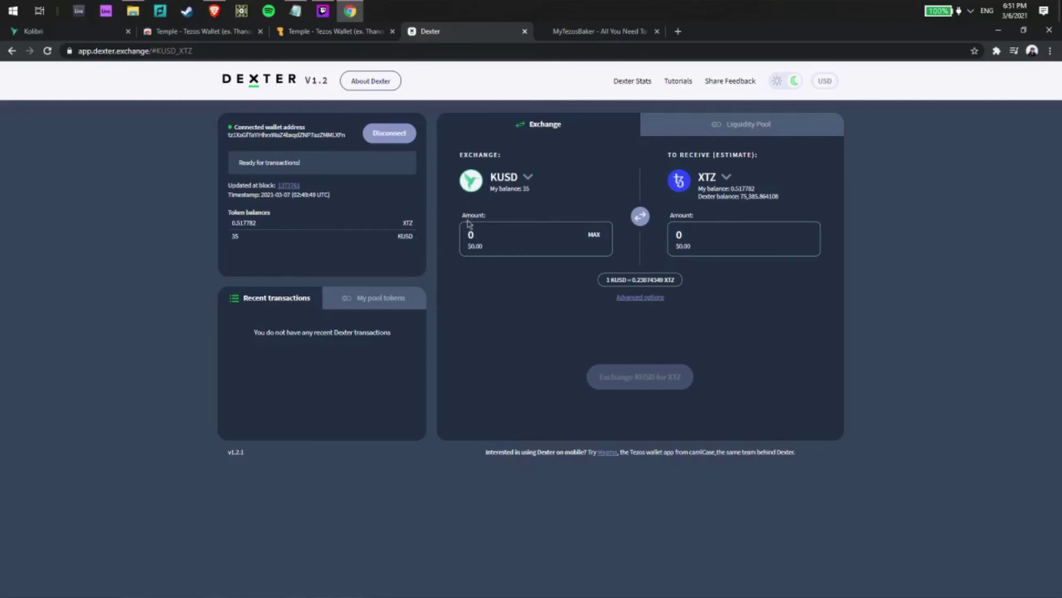
double_click(234, 221)
click(321, 264)
drag(257, 222, 238, 222)
click(473, 237)
- Review the tokens available to exchange and to receive, leaving the pair as KUSD to XTZ
click(516, 188)
click(516, 187)
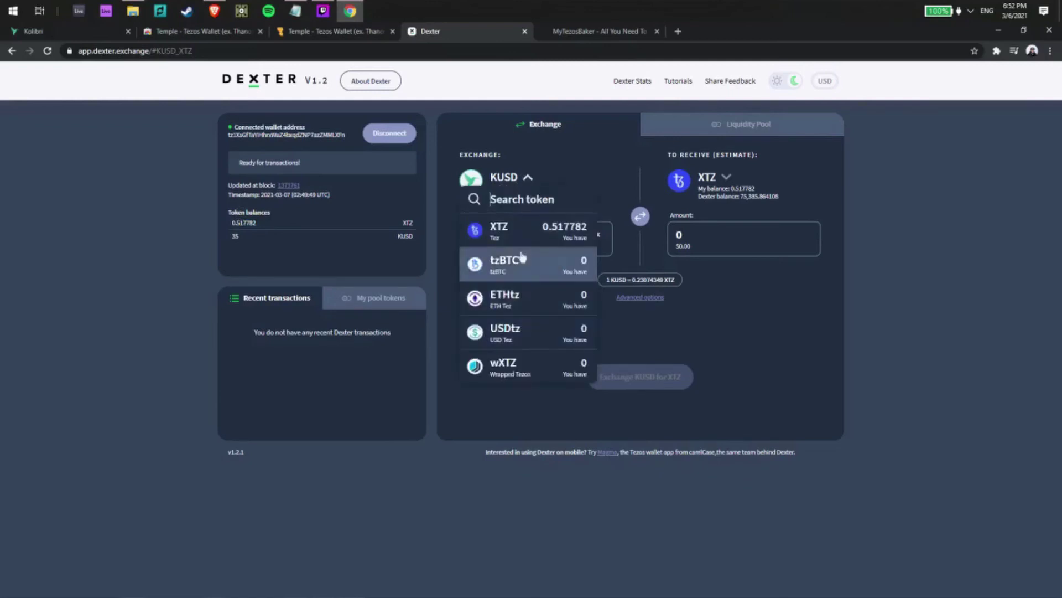
click(515, 188)
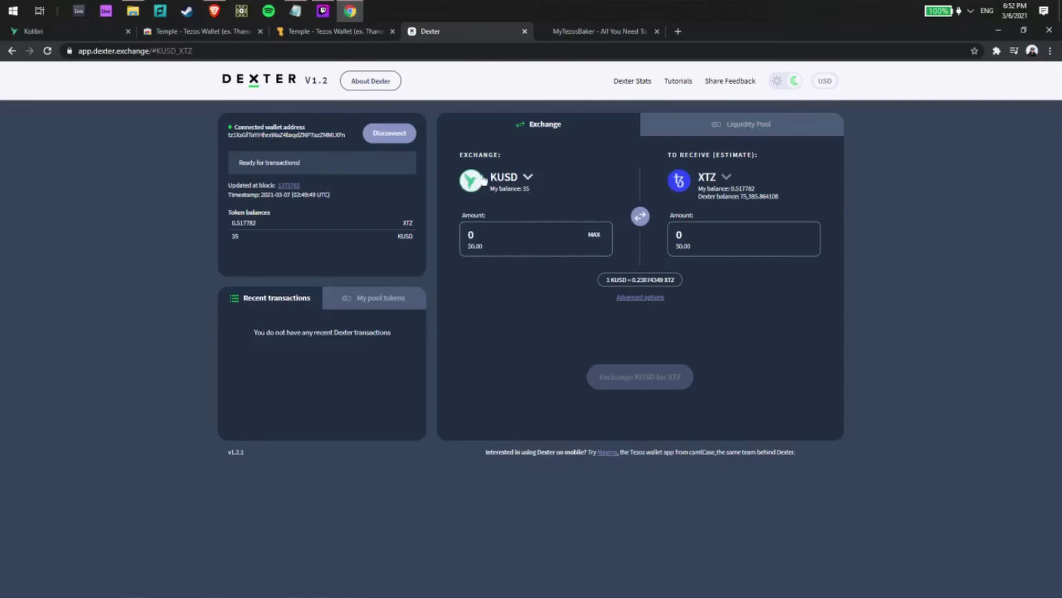
click(716, 179)
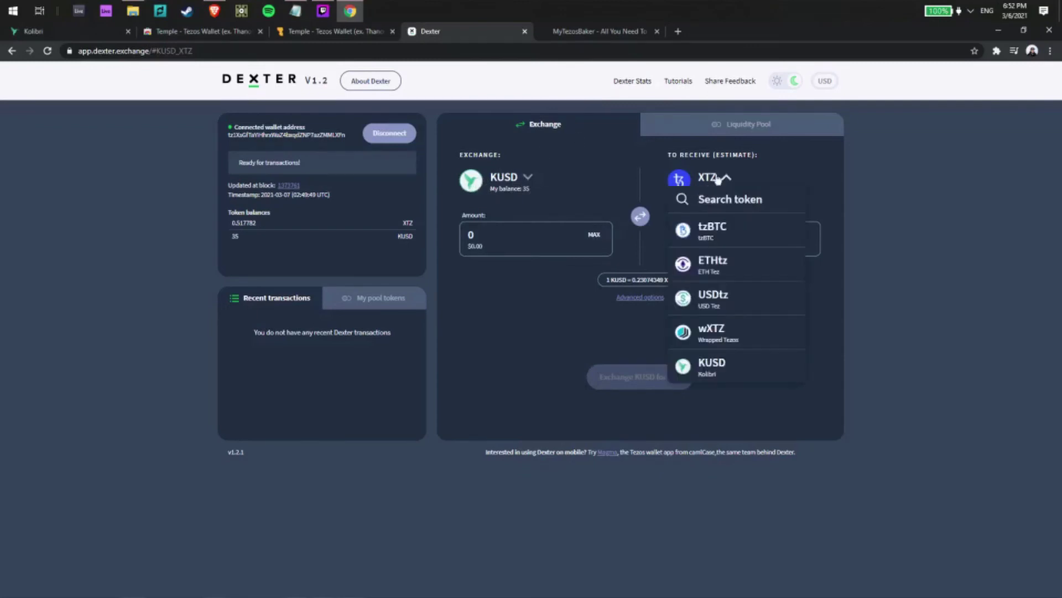
click(718, 178)
click(718, 178)
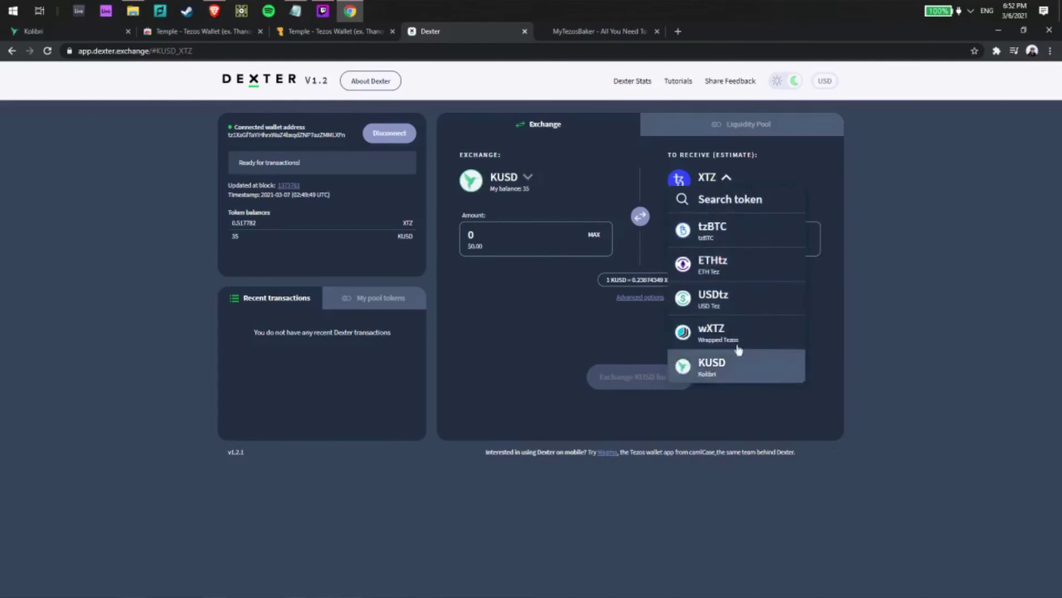
click(723, 180)
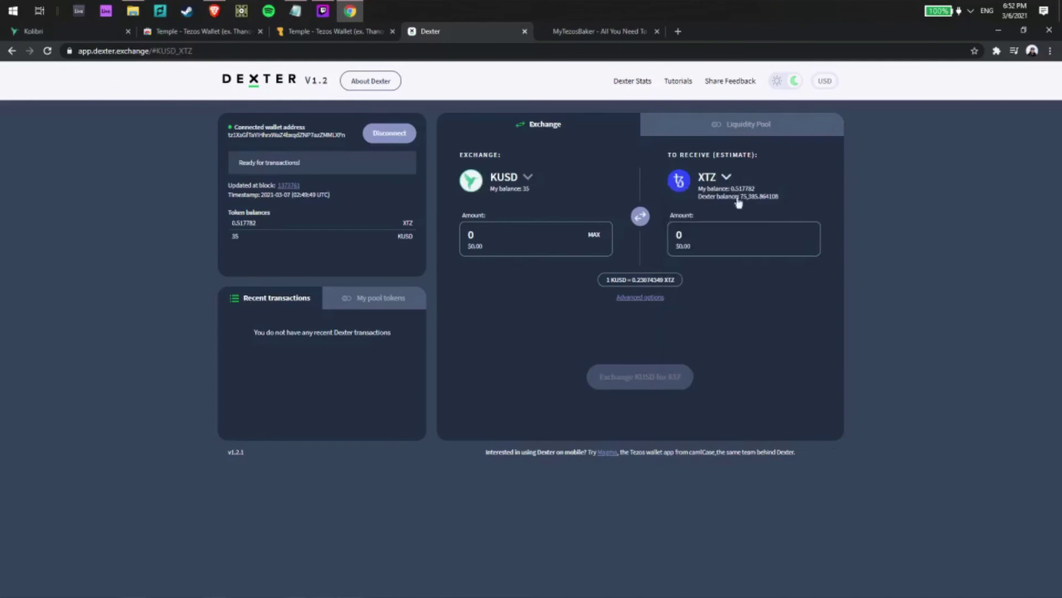
- Fill in the maximum KUSD amount, reduce it to 34, and submit the exchange of KUSD for XTZ
click(593, 235)
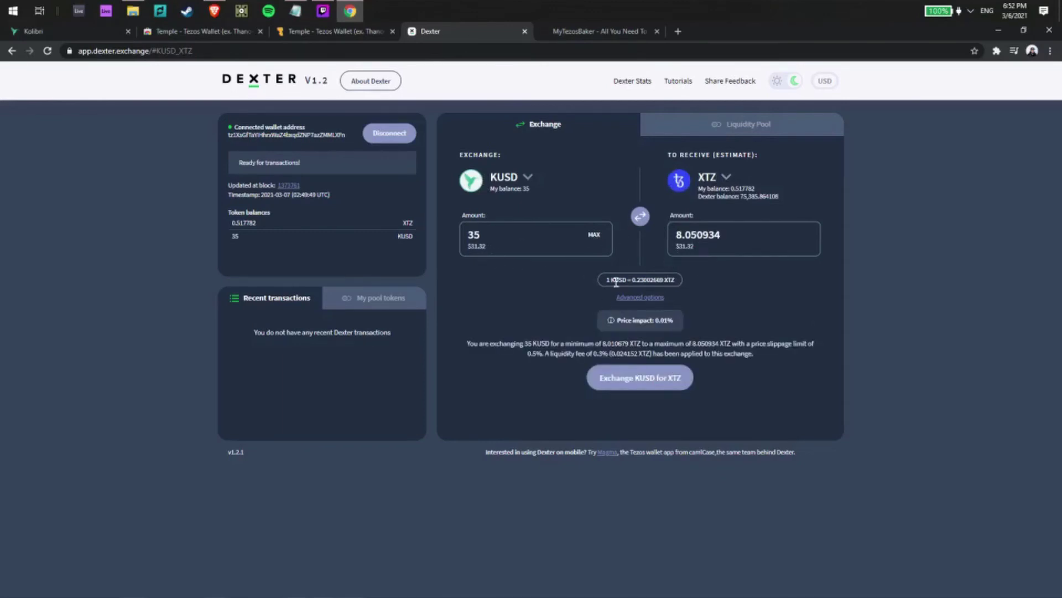
drag(481, 239, 469, 239)
text(4)
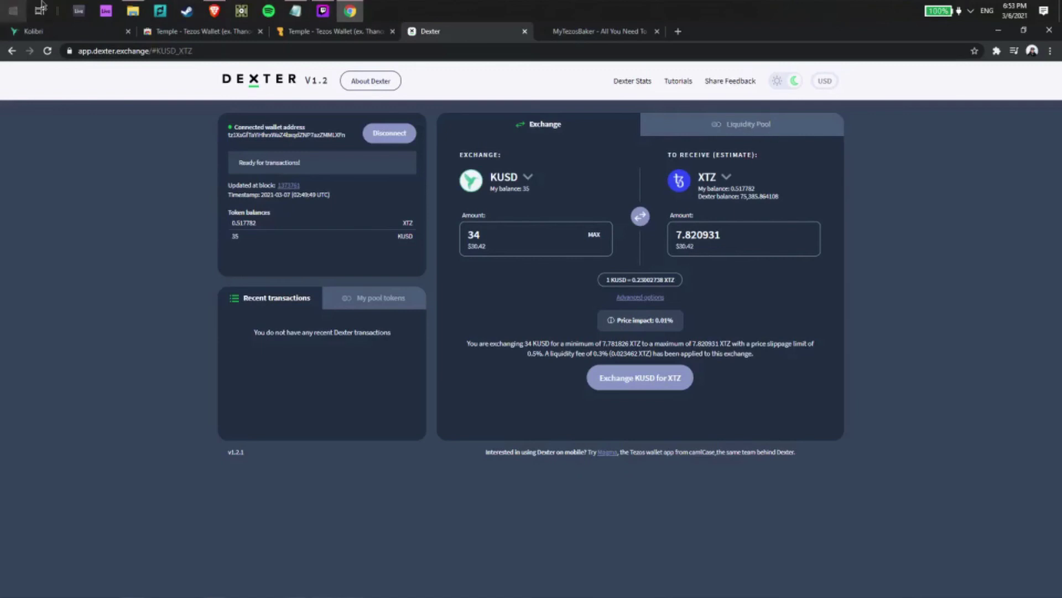
mouse_move(205, 5)
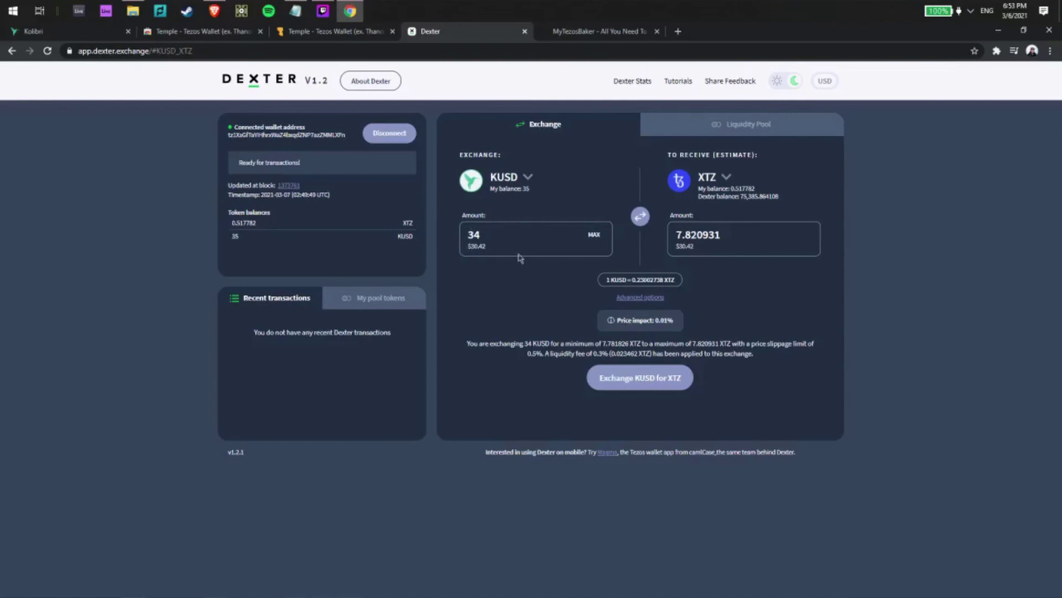
click(662, 391)
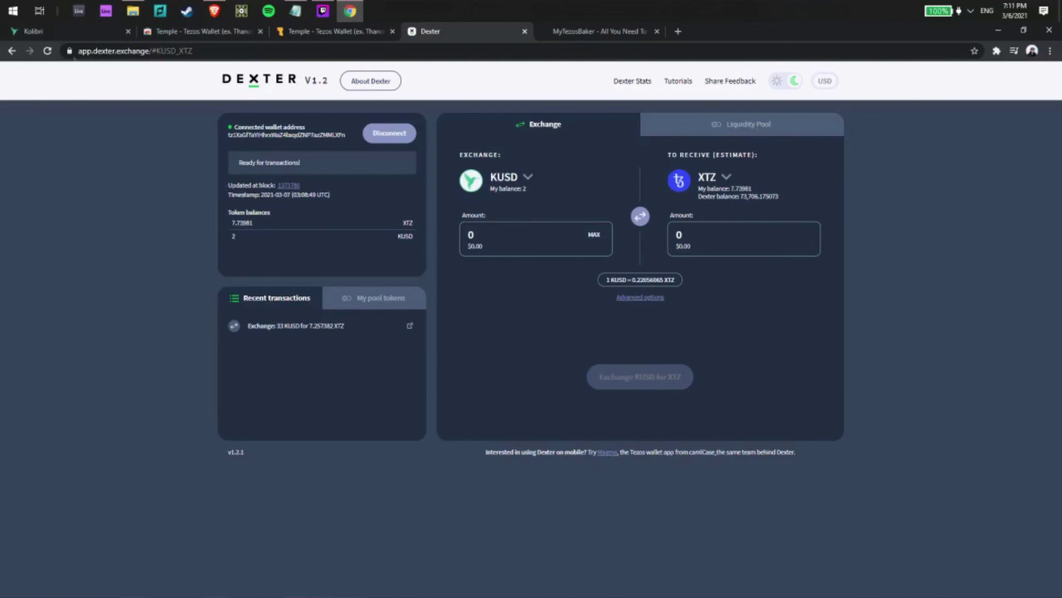
- Return to Kolibri, submit a deposit of 7.6 tez into the existing oven, and confirm the operation in the Temple wallet
click(79, 37)
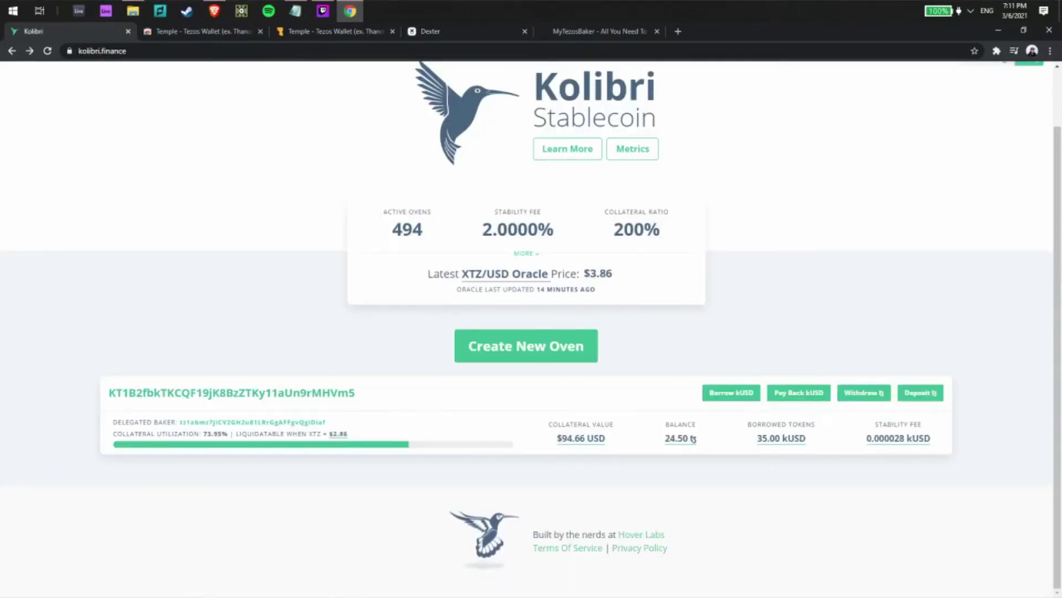
scroll(531, 332, up, 1)
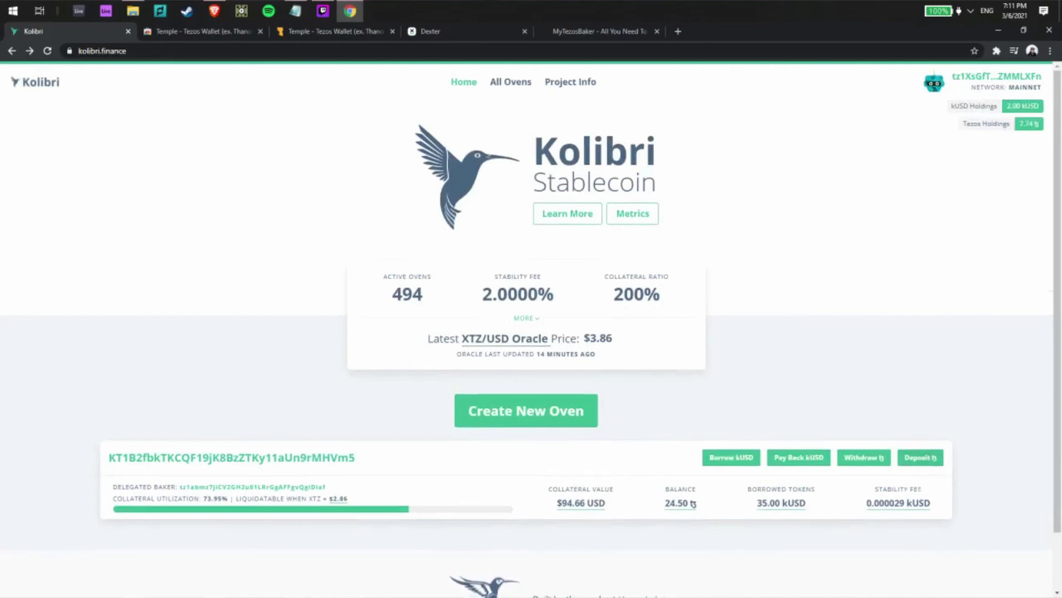
click(930, 460)
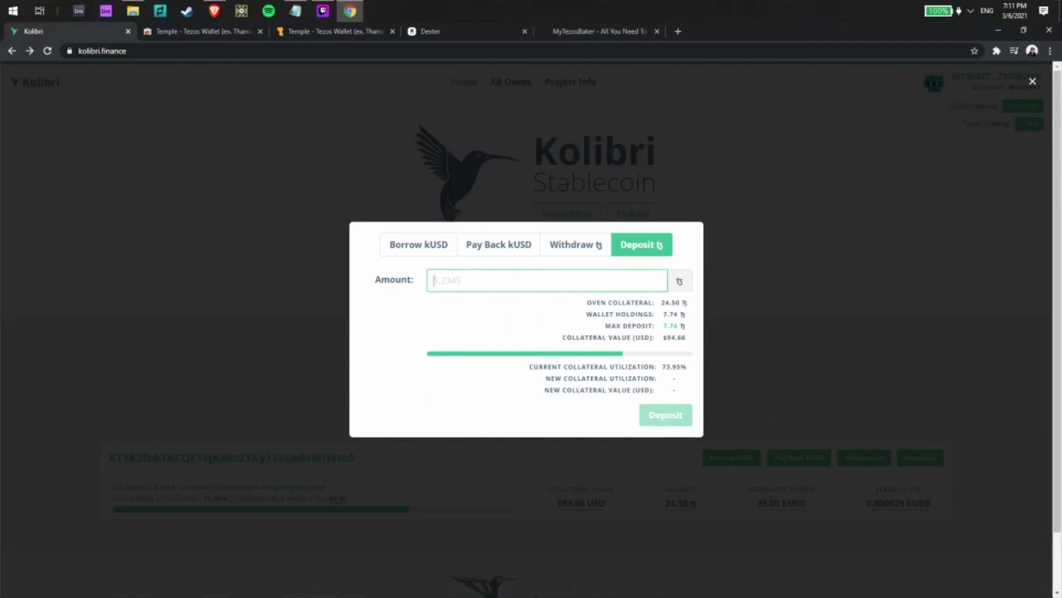
text(7.)
scroll(531, 299, down, 1)
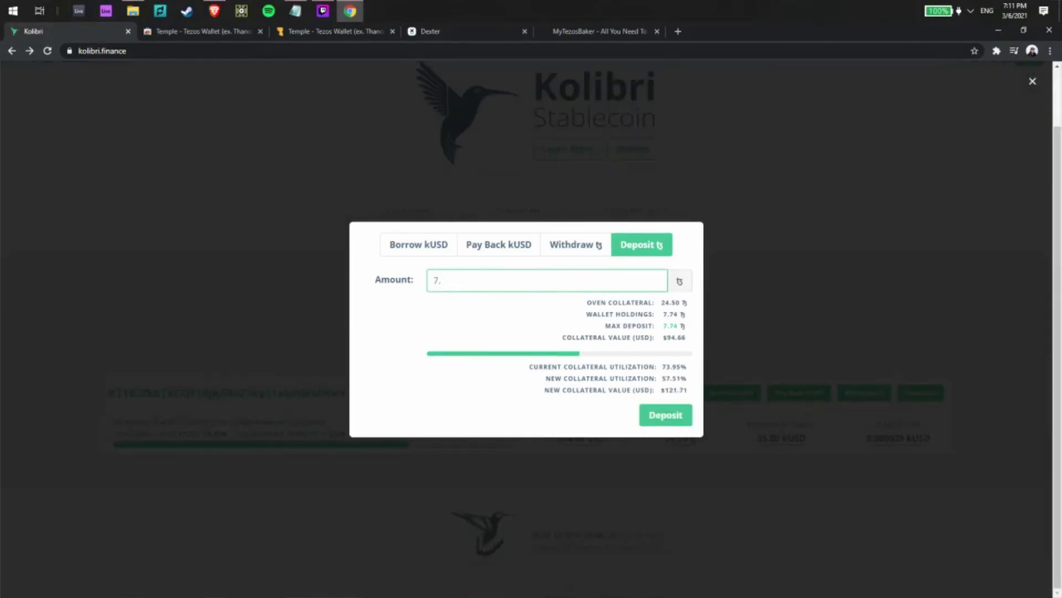
text(6)
click(672, 422)
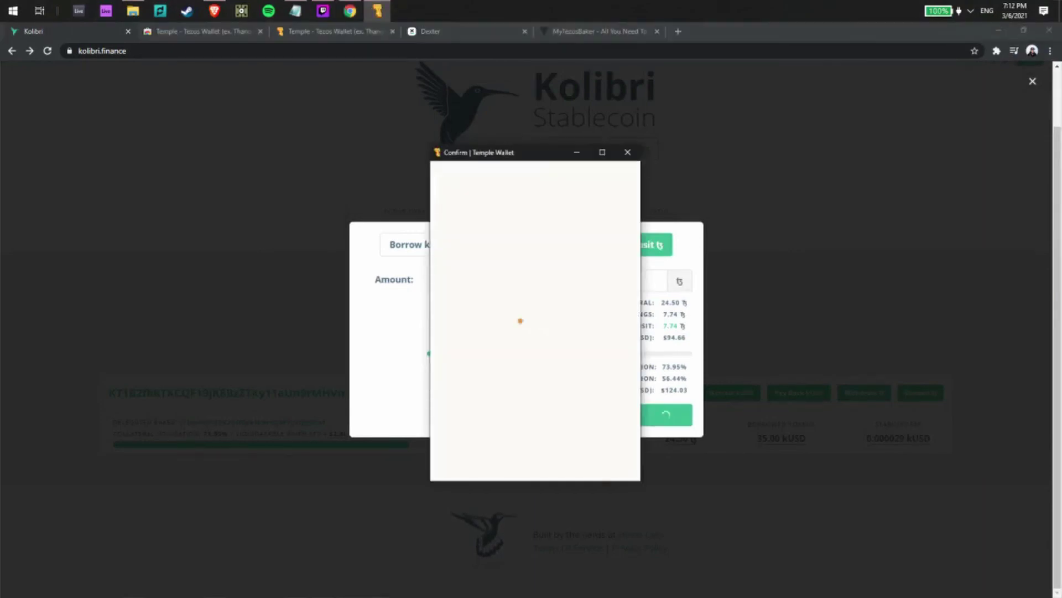
click(575, 459)
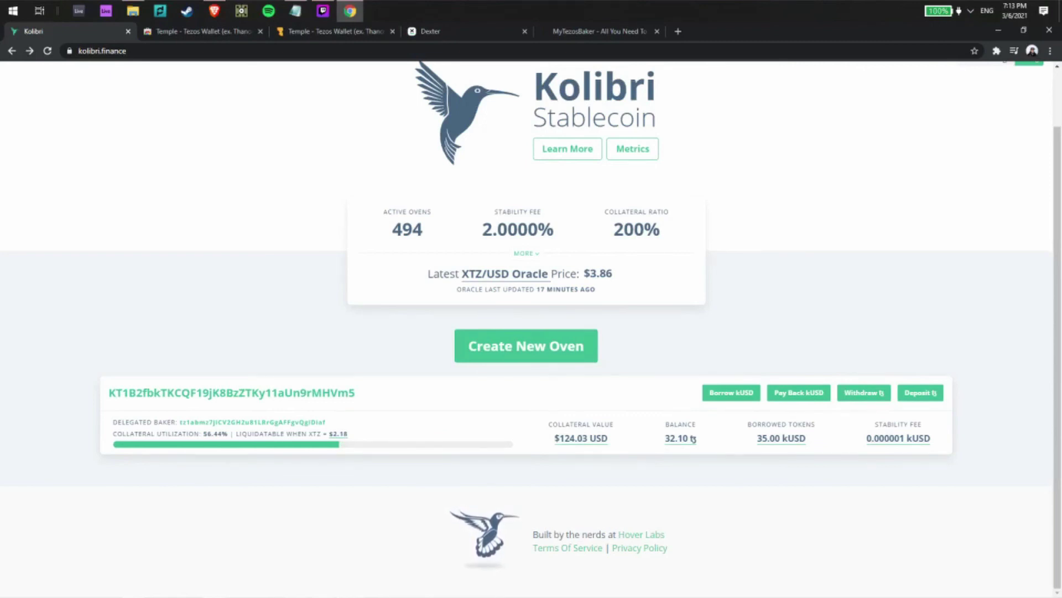
scroll(531, 332, up, 1)
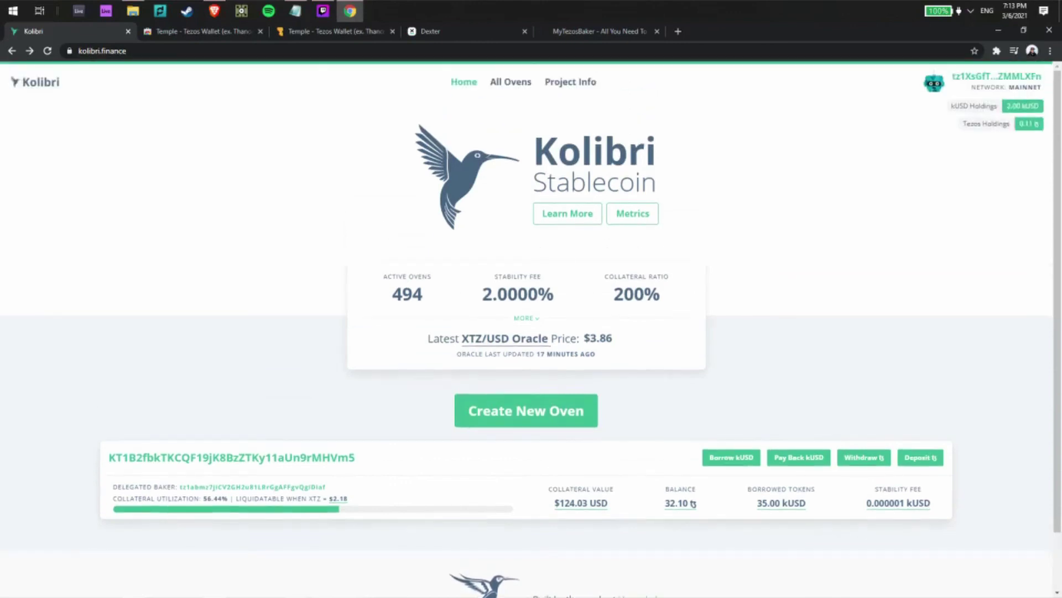